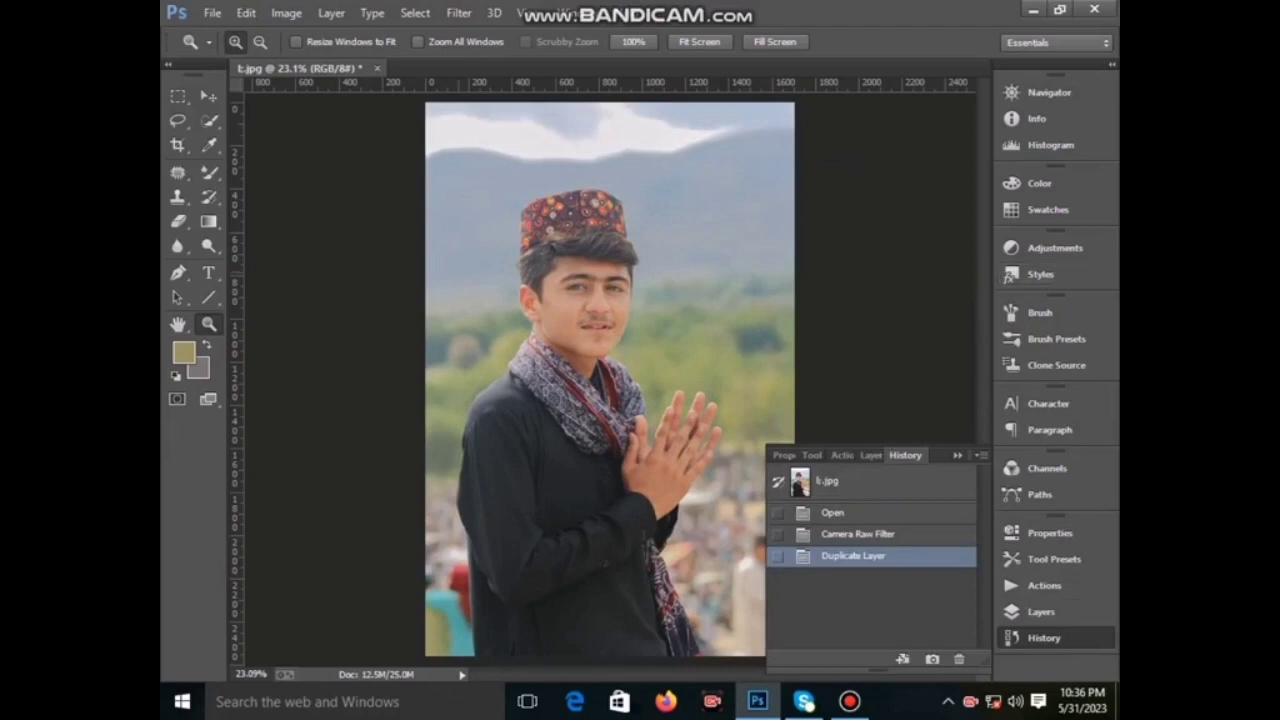
Step: Duplicate the background layer and ready a smaller Quick Selection brush
{"action": "key", "text": "w"}
{"action": "key", "text": "F7"}
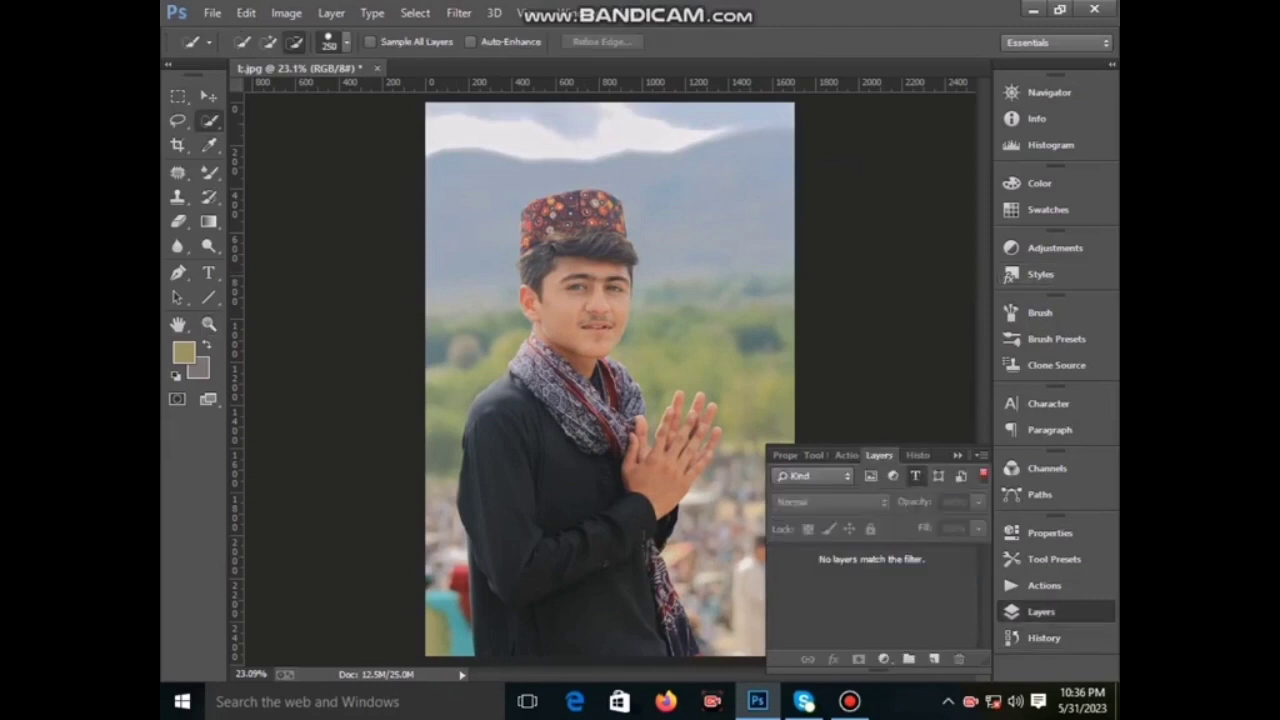
{"action": "key", "text": "ctrl+j"}
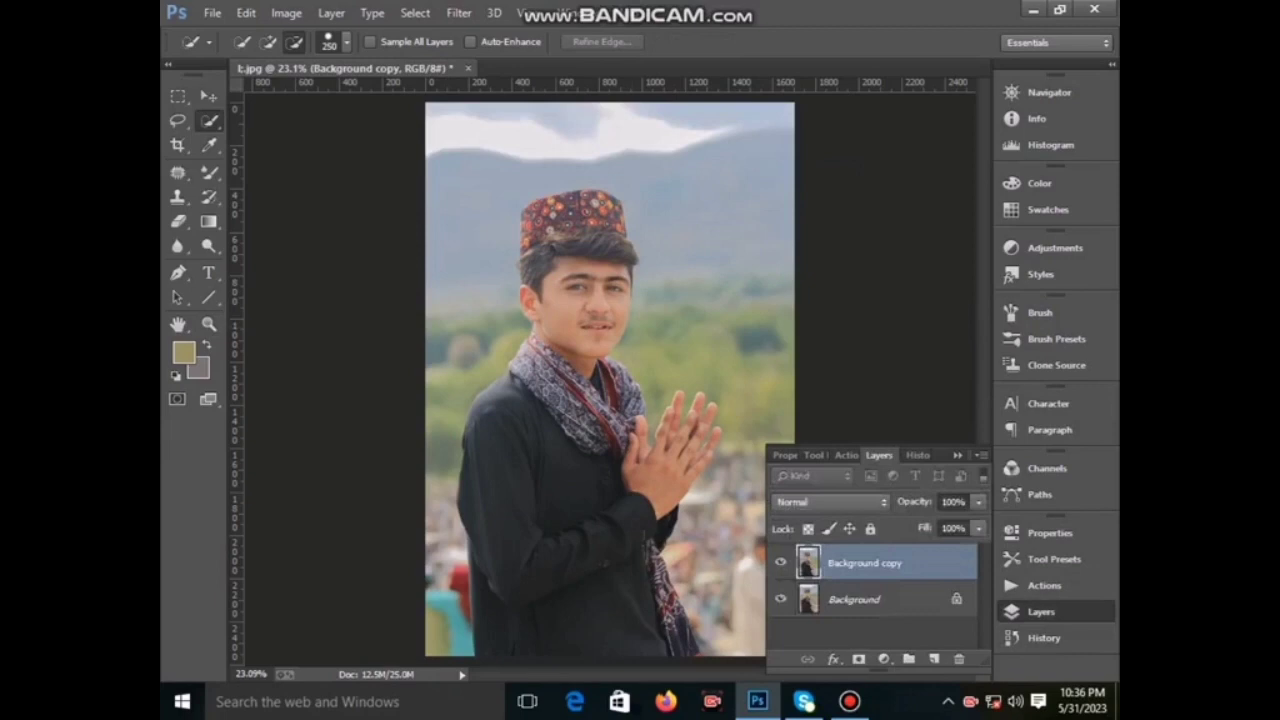
{"action": "left_click", "coordinate": [1044, 637]}
{"action": "key", "text": "bracketleft"}
{"action": "key", "text": "bracketleft"}
Step: Select the boy's body, clasped hands, face, hair and cap with Quick Selection
{"action": "left_click_drag", "start_coordinate": [650, 545], "coordinate": [658, 557]}
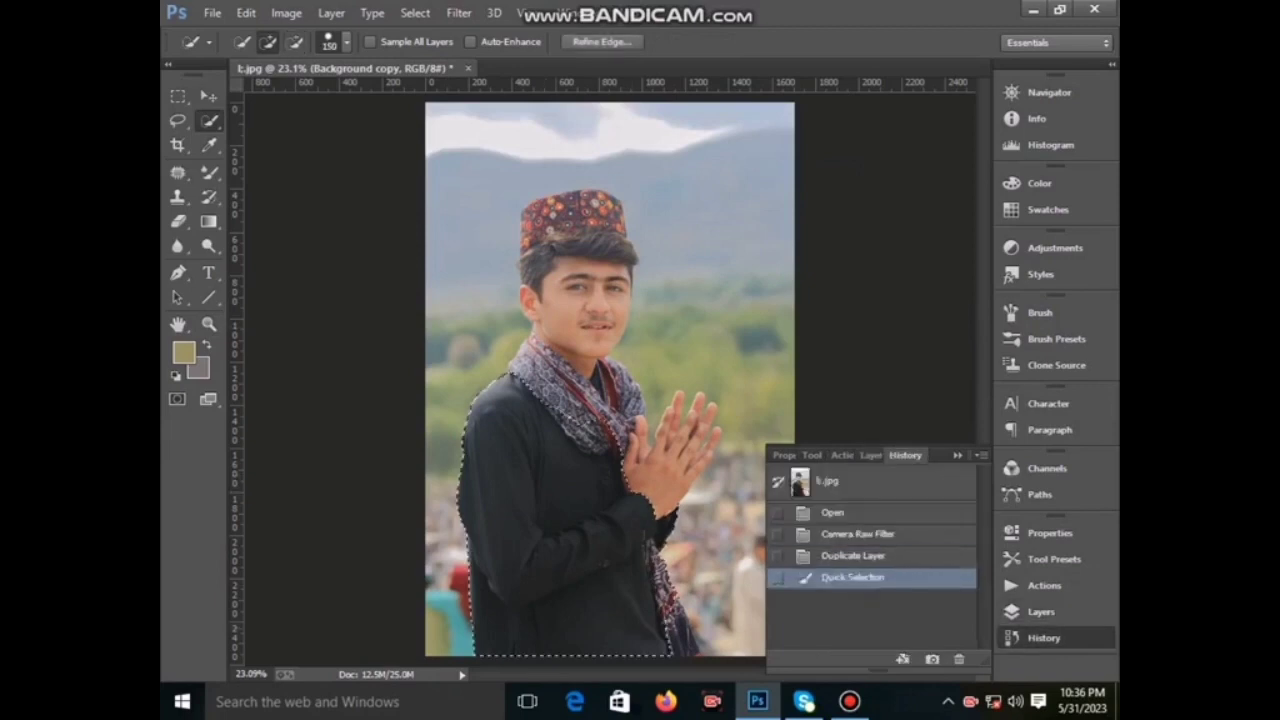
{"action": "left_click_drag", "start_coordinate": [670, 600], "coordinate": [681, 613]}
{"action": "left_click_drag", "start_coordinate": [665, 480], "coordinate": [680, 455]}
{"action": "left_click_drag", "start_coordinate": [690, 440], "coordinate": [695, 465]}
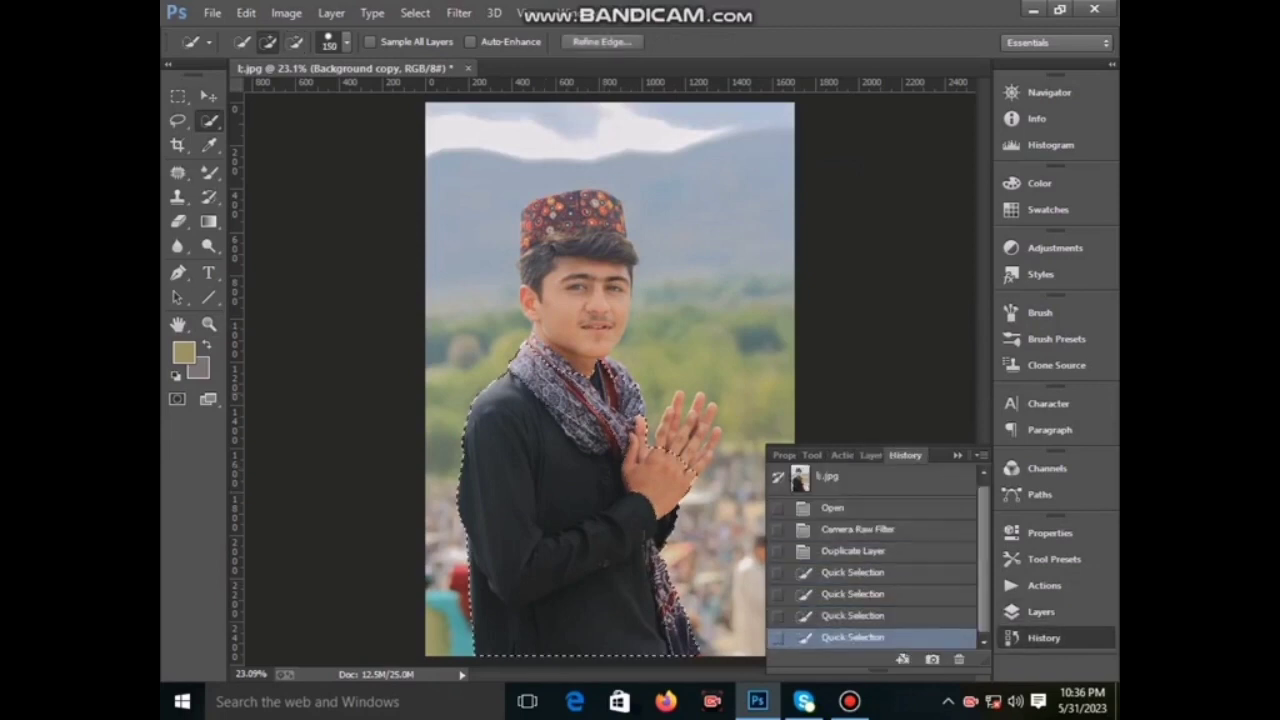
{"action": "left_click_drag", "start_coordinate": [540, 350], "coordinate": [610, 365]}
{"action": "left_click_drag", "start_coordinate": [528, 240], "coordinate": [620, 215]}
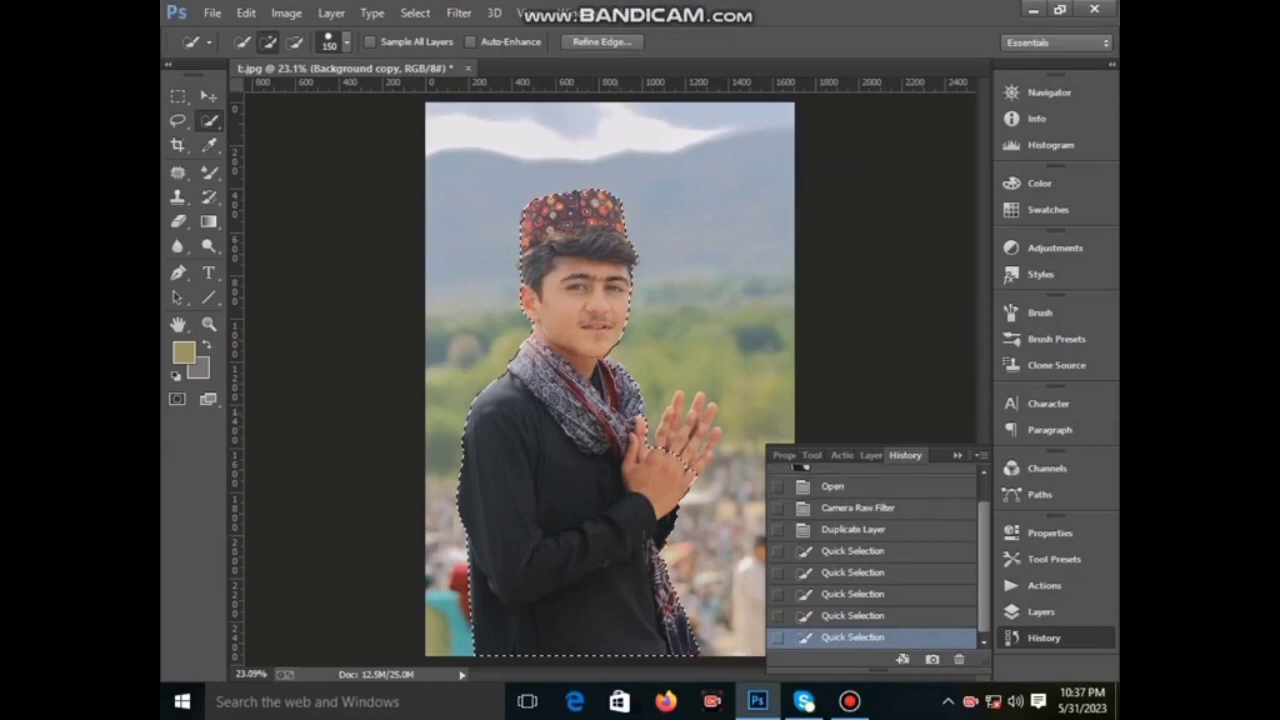
{"action": "key", "text": "bracketleft"}
{"action": "key", "text": "bracketleft"}
{"action": "key", "text": "bracketleft"}
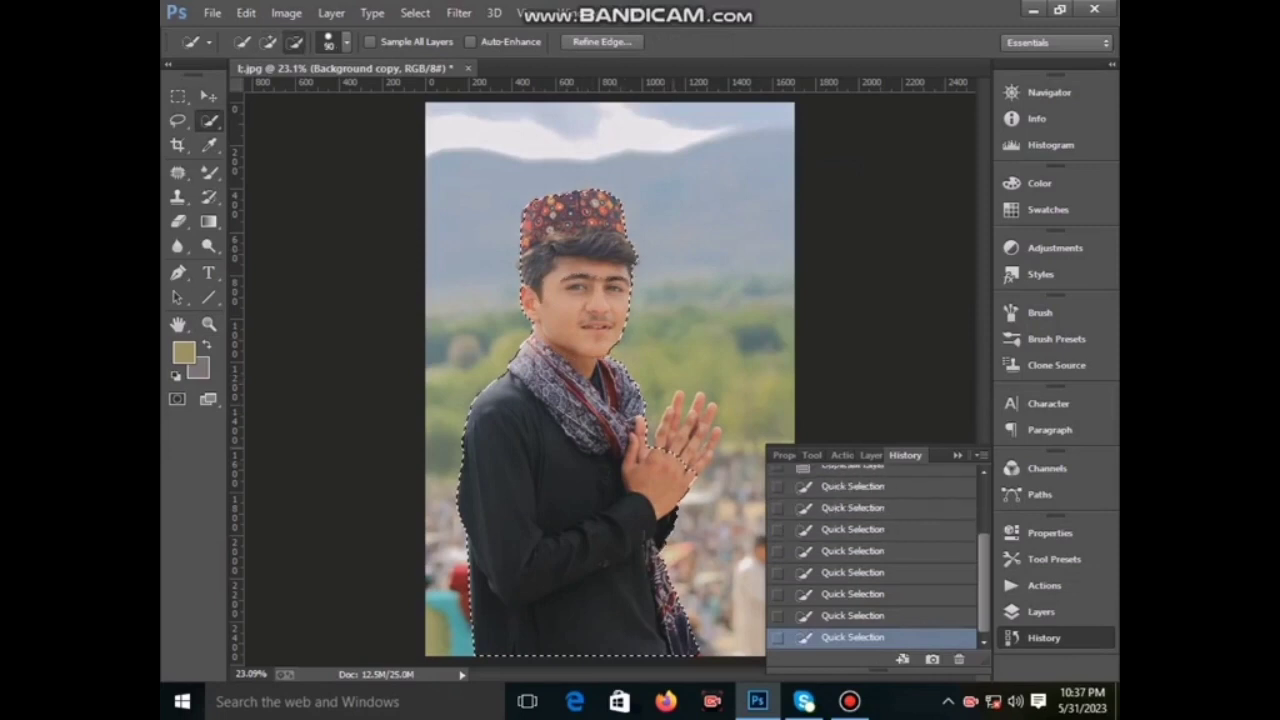
{"action": "left_click_drag", "start_coordinate": [674, 419], "coordinate": [698, 468]}
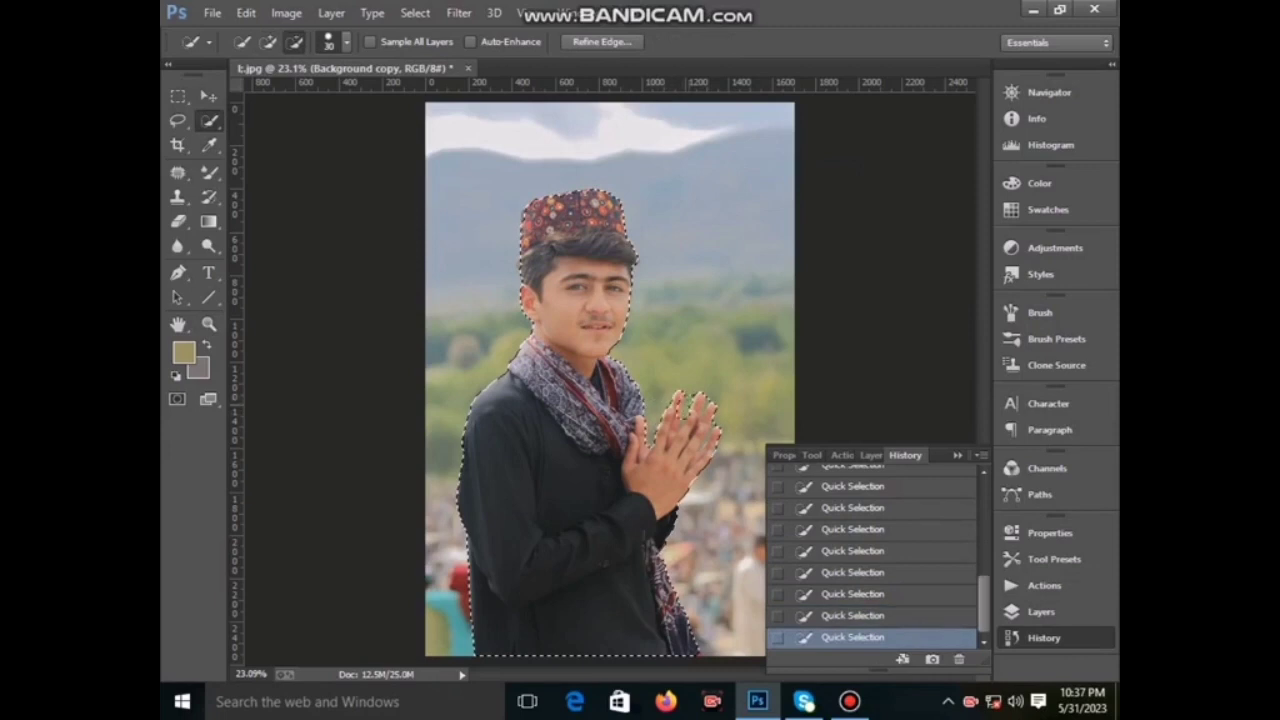
Step: Switch the brush to subtract mode and zoom in closely on the fingers
{"action": "key", "text": "alt"}
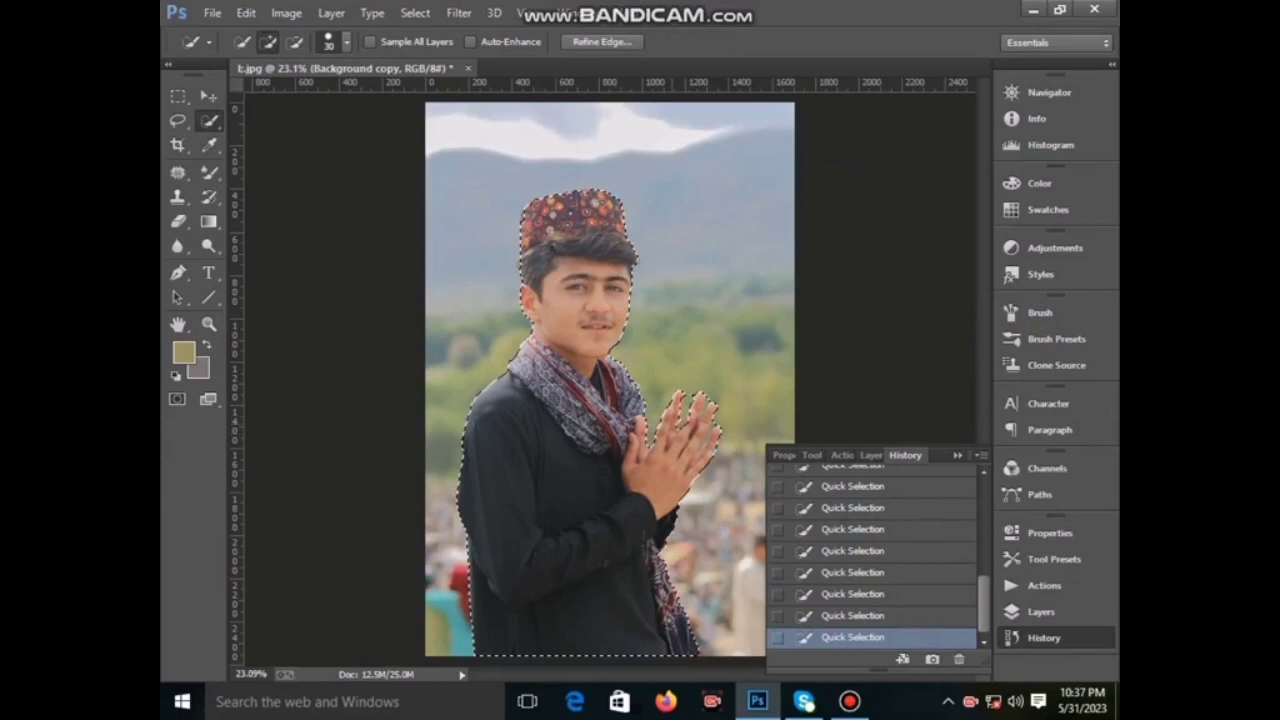
{"action": "key", "text": "alt"}
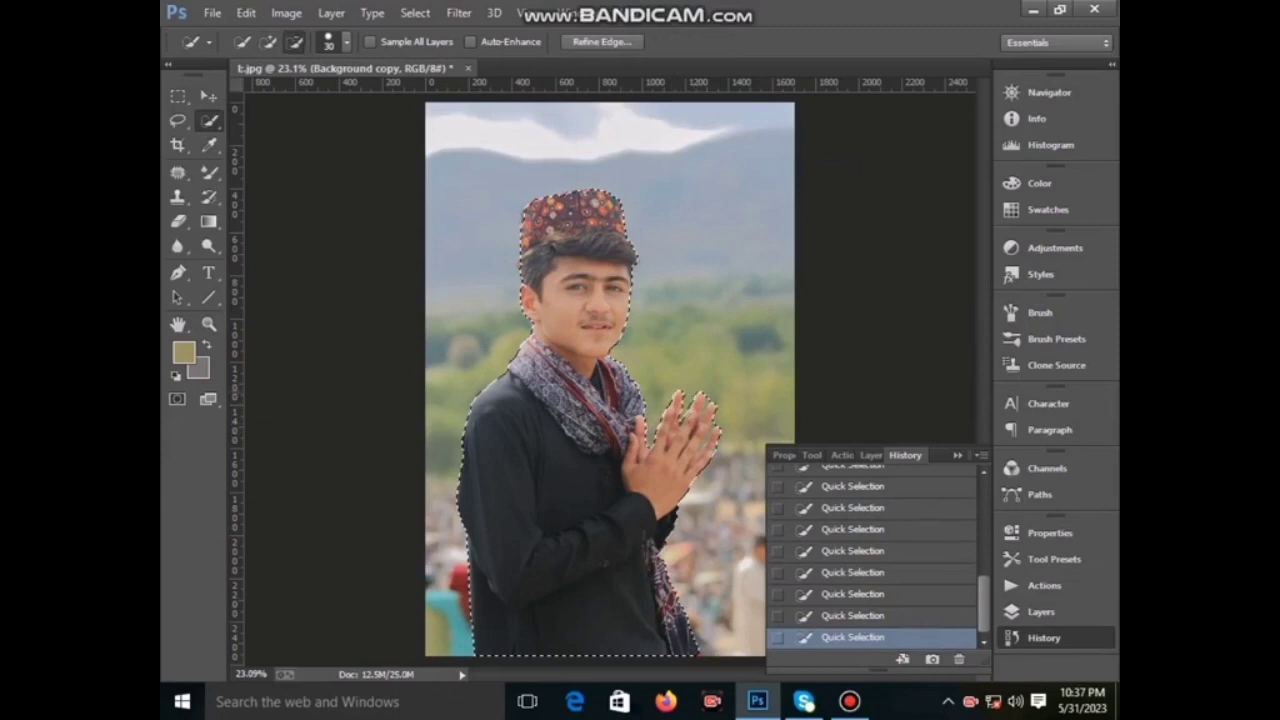
{"action": "key", "text": "alt"}
{"action": "key", "text": "z"}
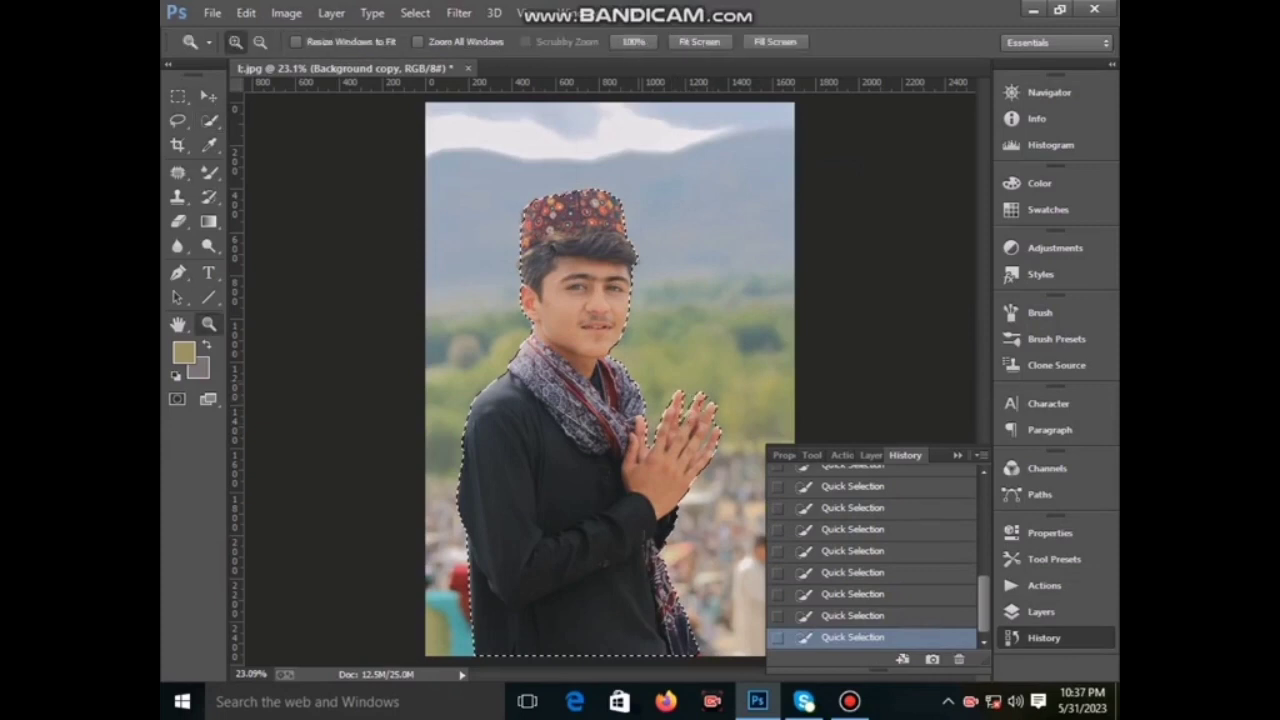
{"action": "left_click", "coordinate": [717, 430]}
{"action": "left_click", "coordinate": [717, 430]}
Step: Subtract the background gaps between the first and second fingers from the selection
{"action": "key", "text": "w"}
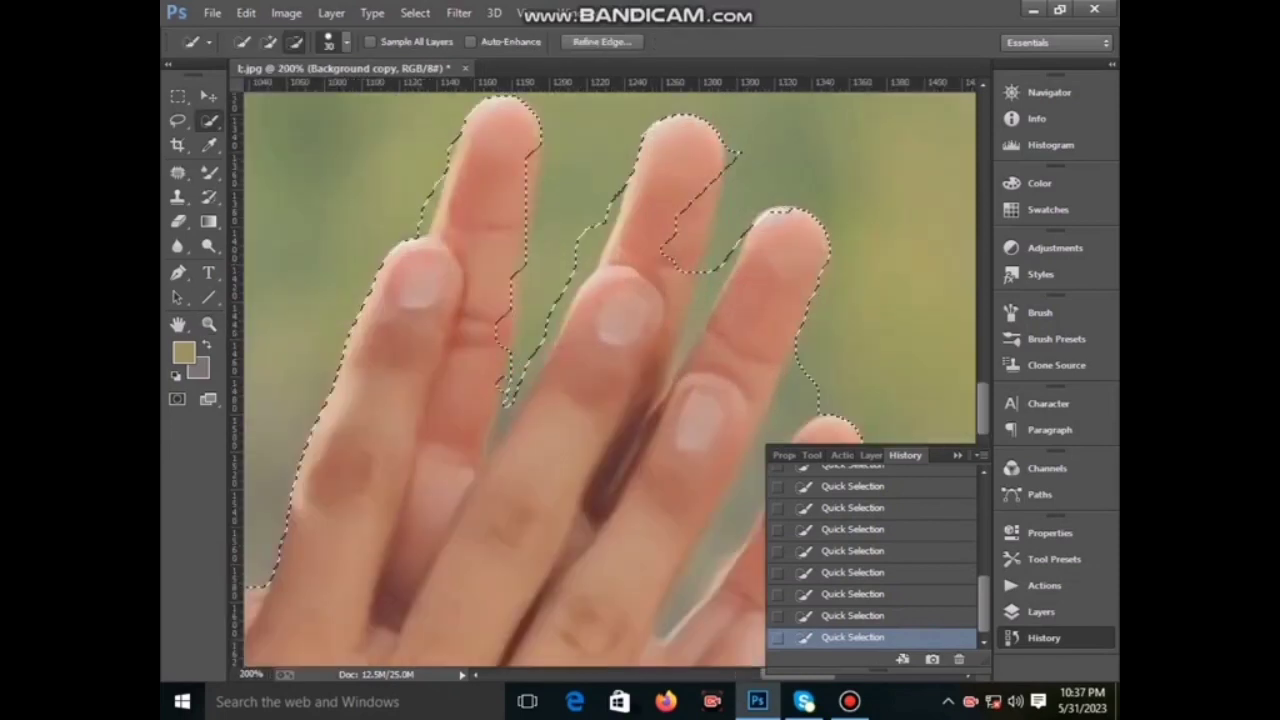
{"action": "left_click_drag", "start_coordinate": [680, 260], "coordinate": [690, 200]}
{"action": "left_click_drag", "start_coordinate": [690, 260], "coordinate": [740, 160]}
{"action": "left_click_drag", "start_coordinate": [540, 150], "coordinate": [510, 300]}
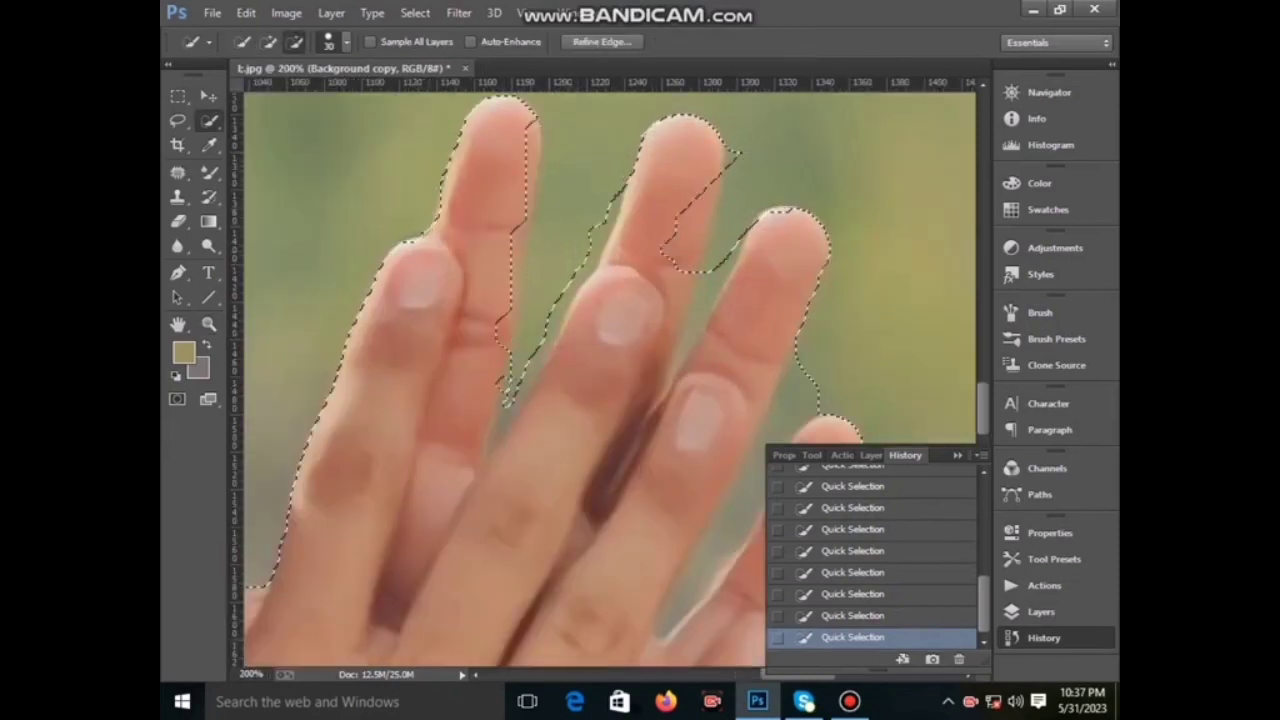
{"action": "left_click_drag", "start_coordinate": [505, 390], "coordinate": [575, 285]}
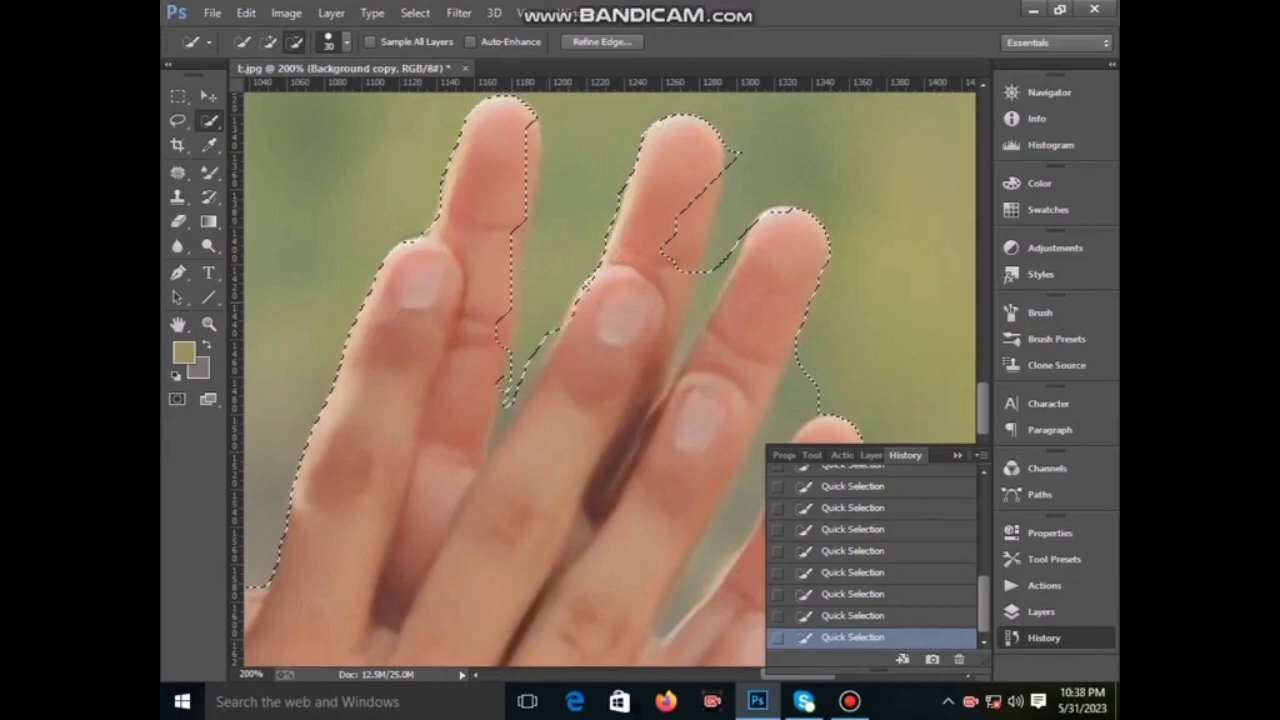
{"action": "left_click_drag", "start_coordinate": [700, 260], "coordinate": [740, 160]}
{"action": "left_click_drag", "start_coordinate": [500, 390], "coordinate": [510, 280]}
Step: With a smaller brush, restore the missed finger edge and clean the finger-gap edges
{"action": "key", "text": "bracketleft"}
{"action": "left_click_drag", "start_coordinate": [505, 395], "coordinate": [488, 450]}
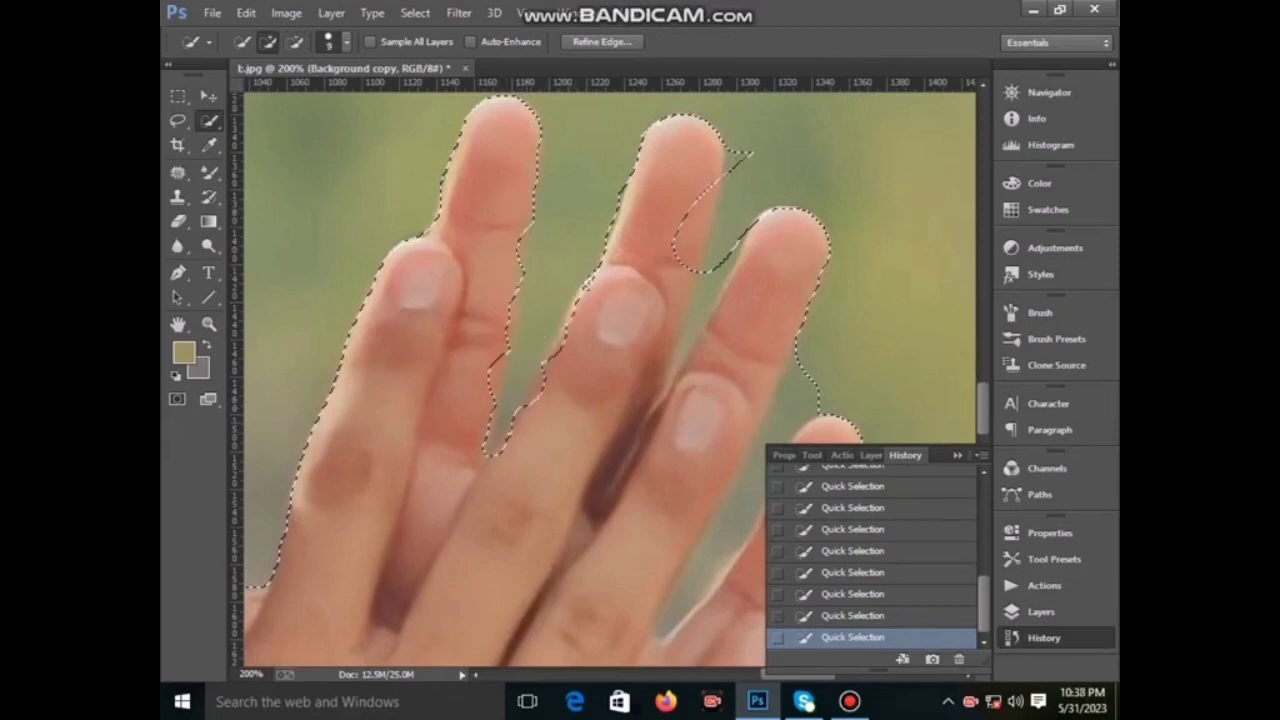
{"action": "left_click_drag", "start_coordinate": [725, 175], "coordinate": [695, 210]}
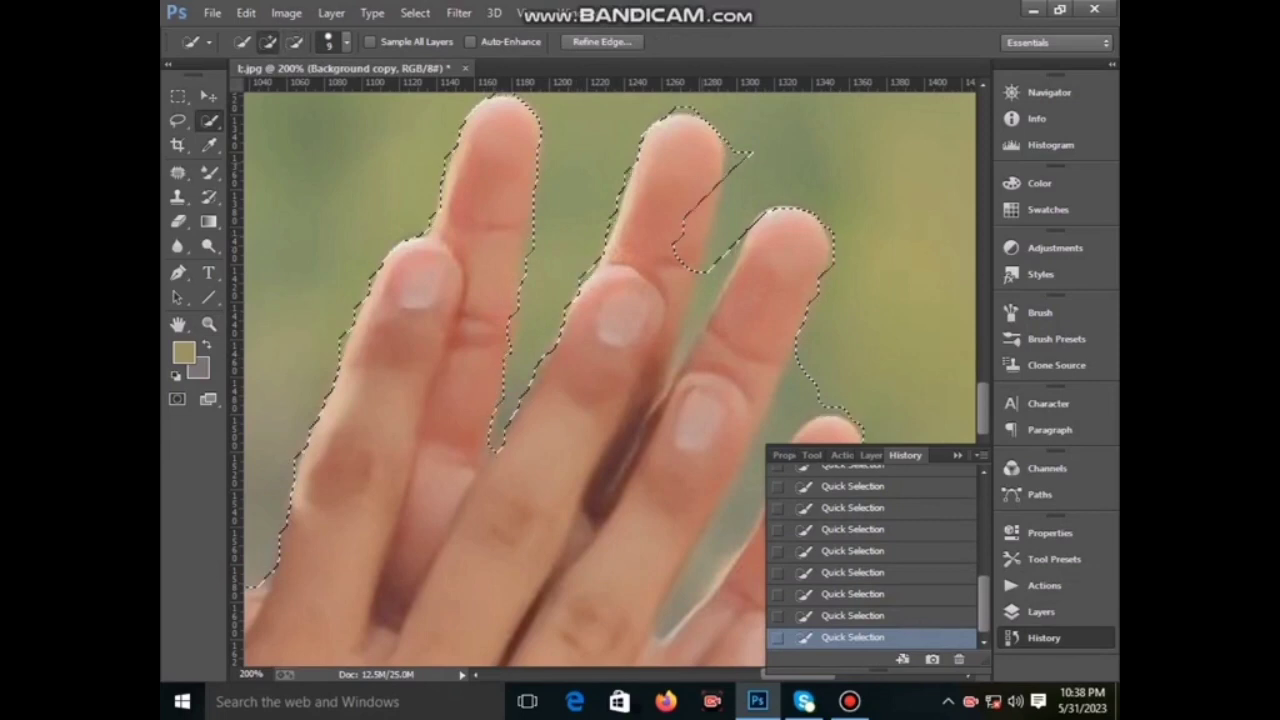
{"action": "left_click_drag", "start_coordinate": [530, 150], "coordinate": [500, 410]}
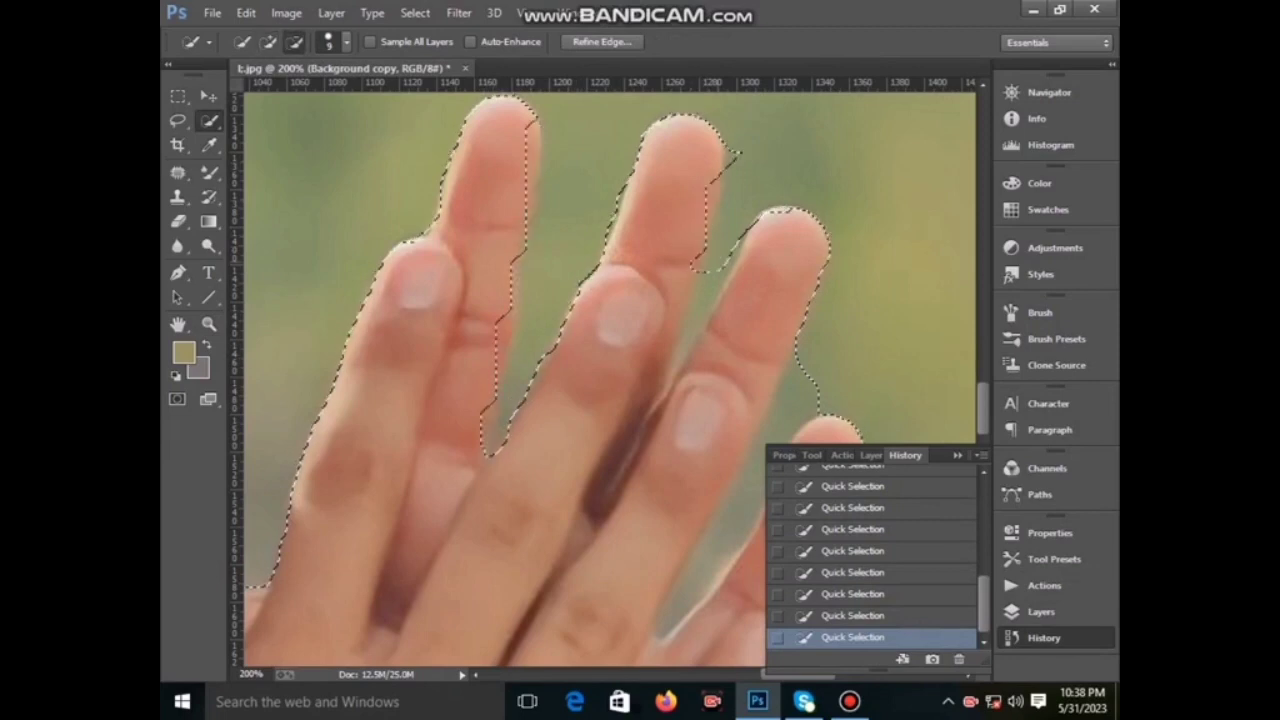
{"action": "left_click_drag", "start_coordinate": [680, 350], "coordinate": [730, 170]}
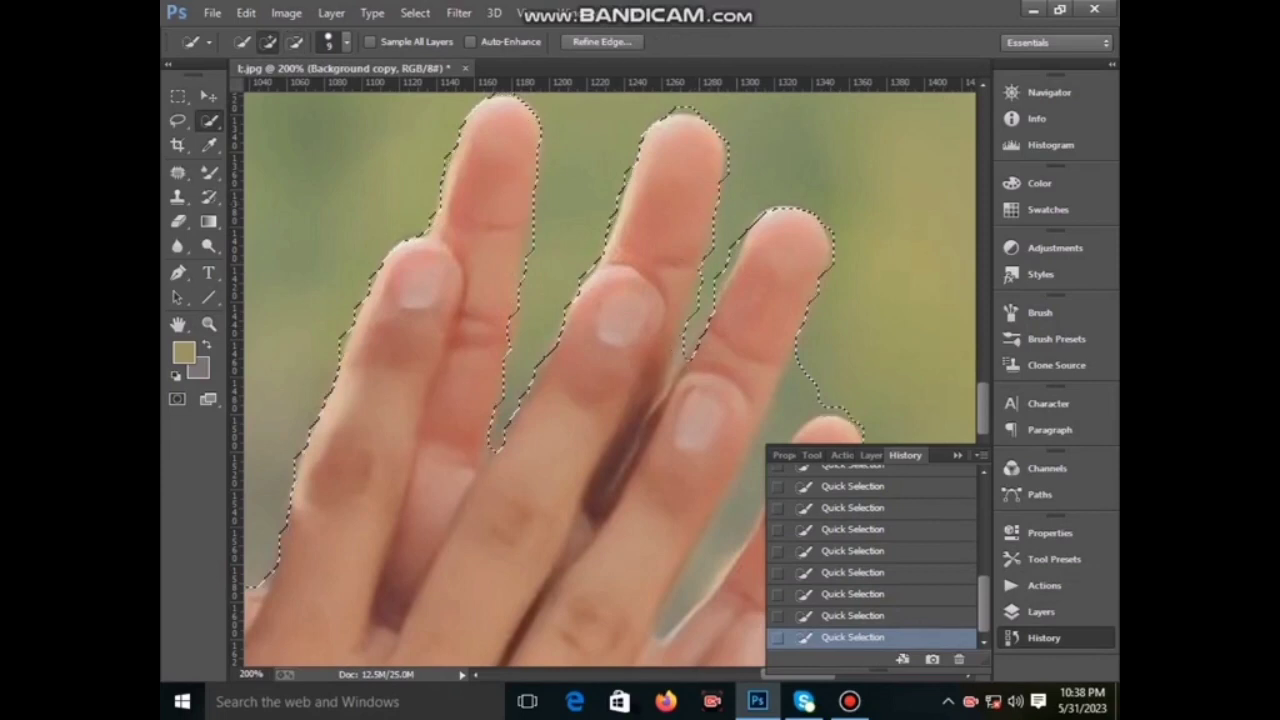
{"action": "key", "text": "alt"}
{"action": "key", "text": "alt"}
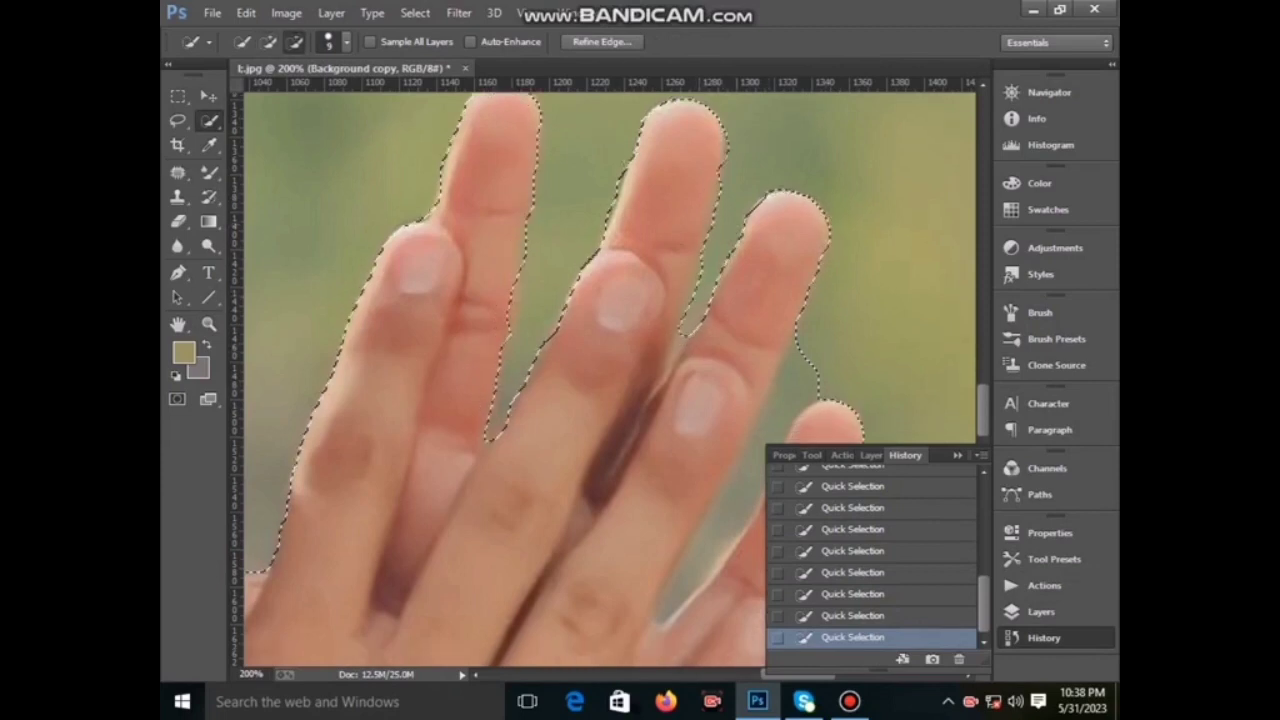
Step: Exclude the gap between the third and fourth fingers and smooth the finger outline
{"action": "scroll", "coordinate": [600, 380], "scroll_direction": "down", "scroll_amount": 5}
{"action": "left_click_drag", "start_coordinate": [770, 280], "coordinate": [715, 395]}
{"action": "mouse_move", "coordinate": [805, 255]}
{"action": "left_mouse_down"}
{"action": "mouse_move", "coordinate": [695, 400]}
{"action": "mouse_move", "coordinate": [757, 280]}
{"action": "left_mouse_up"}
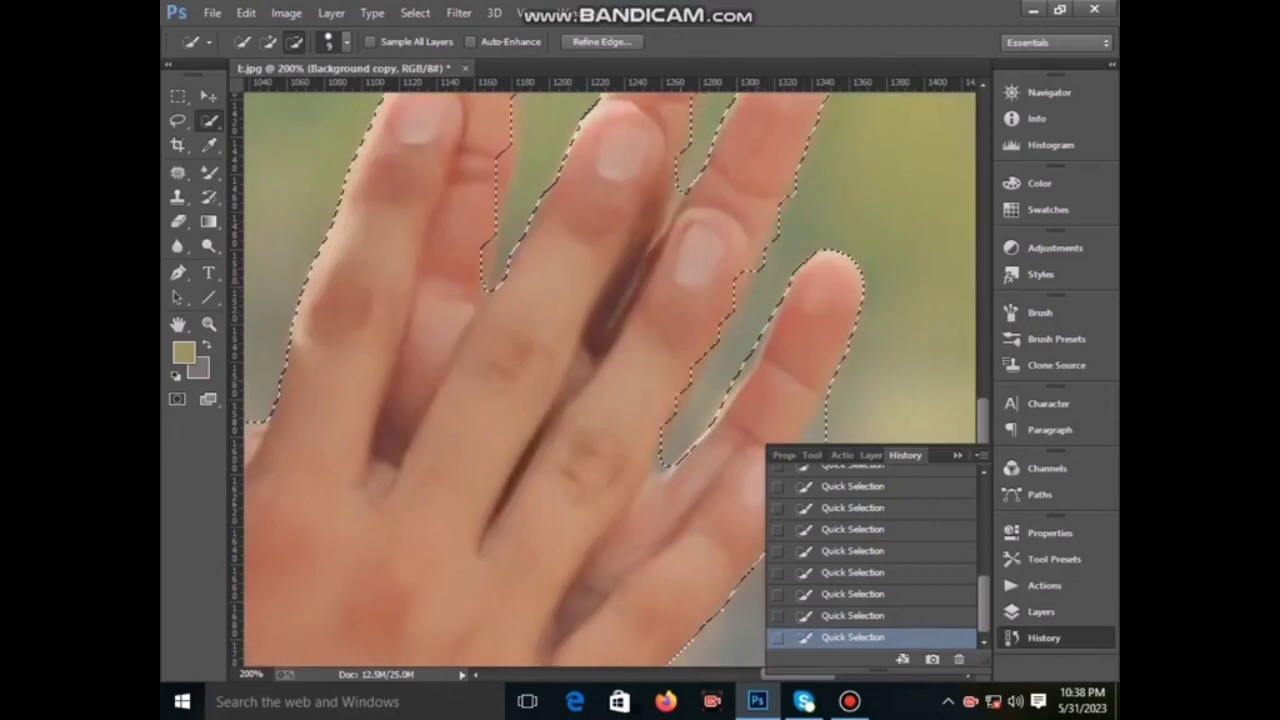
{"action": "scroll", "coordinate": [610, 380], "scroll_direction": "down", "scroll_amount": 3}
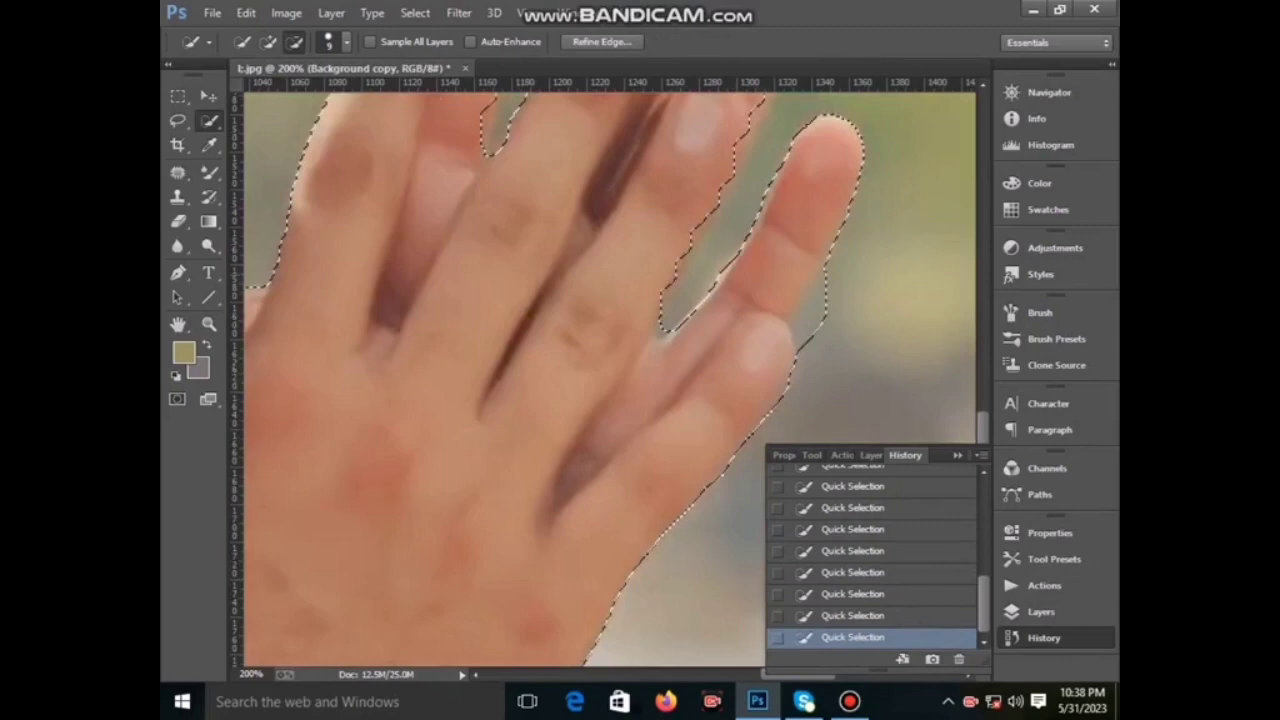
{"action": "scroll", "coordinate": [600, 380], "scroll_direction": "down", "scroll_amount": 5}
{"action": "scroll", "coordinate": [600, 380], "scroll_direction": "down", "scroll_amount": 3}
Step: Check the neck and hands with an enlarged subtract brush, then fit the photo in view
{"action": "key", "text": "z"}
{"action": "key", "text": "ctrl+0"}
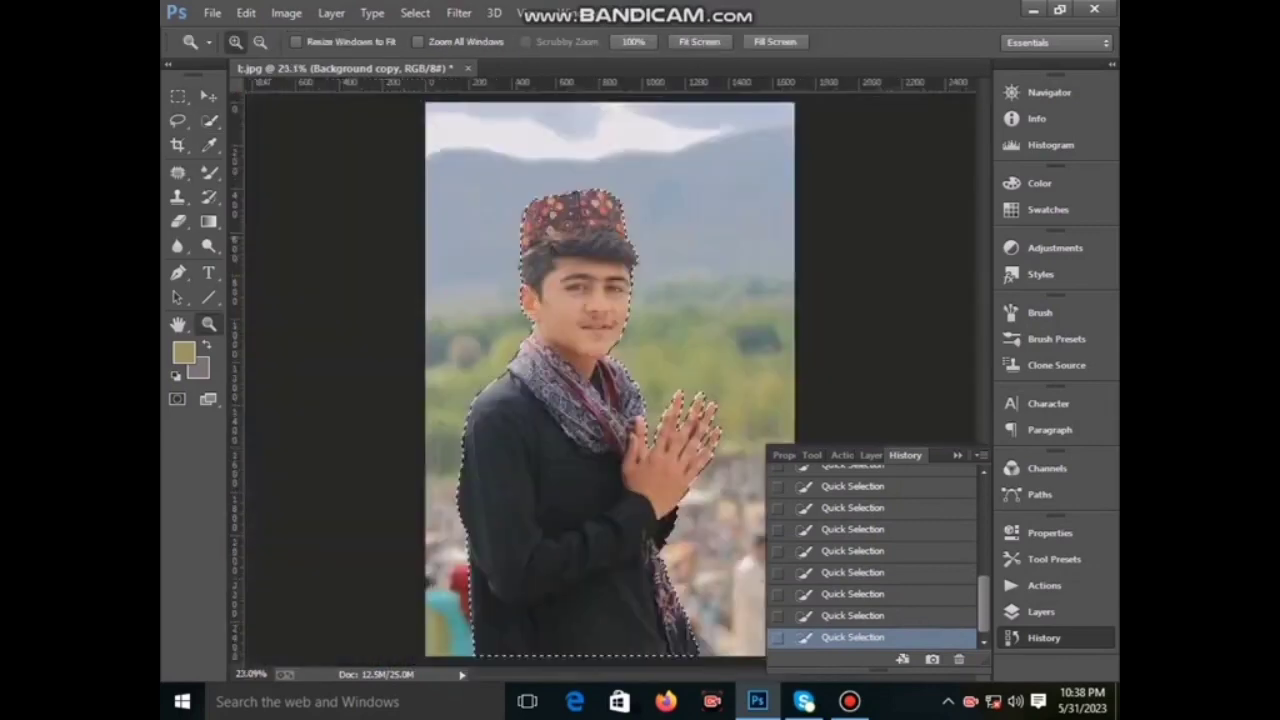
{"action": "key", "text": "ctrl+plus"}
{"action": "key", "text": "ctrl+plus"}
{"action": "key", "text": "ctrl+plus"}
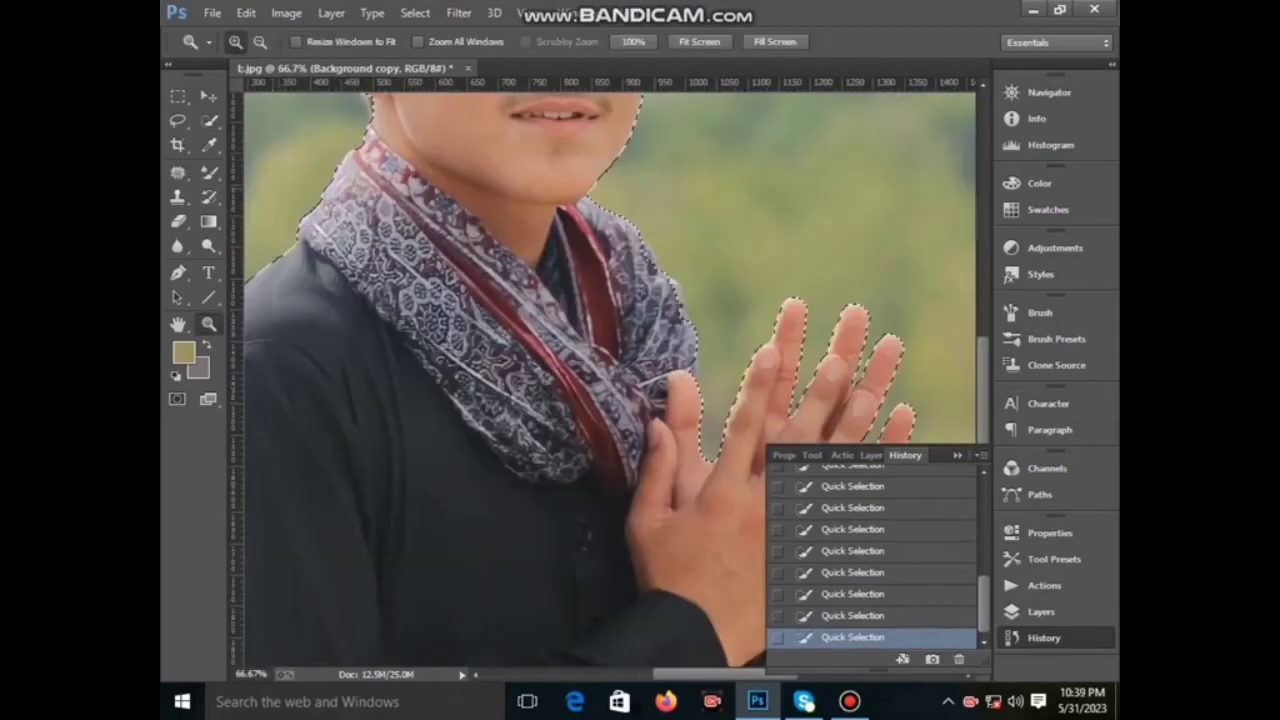
{"action": "key", "text": "w"}
{"action": "key", "text": "alt"}
{"action": "key", "text": "bracketright"}
{"action": "key", "text": "bracketright"}
{"action": "key", "text": "bracketright"}
{"action": "key", "text": "ctrl+0"}
Step: Invert the selection to the background and apply Refine Edge
{"action": "right_click", "coordinate": [513, 162]}
{"action": "left_click", "coordinate": [565, 197]}
{"action": "right_click", "coordinate": [586, 226]}
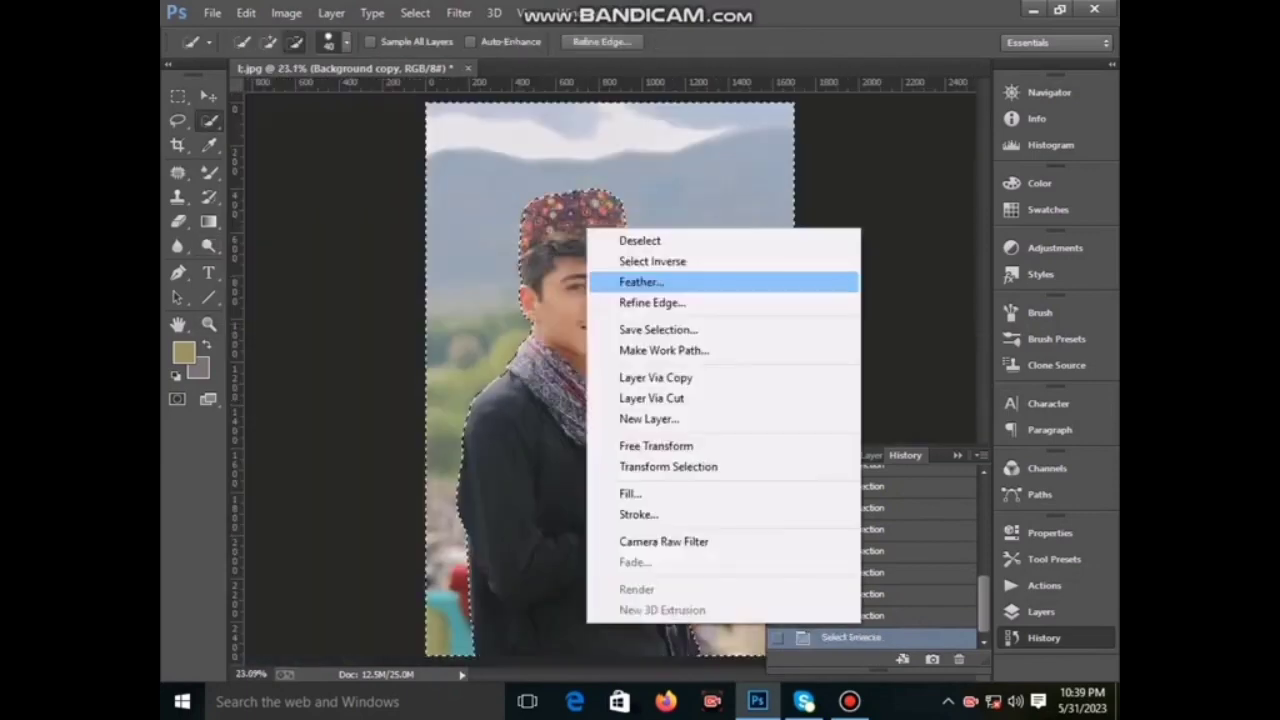
{"action": "left_click", "coordinate": [640, 297]}
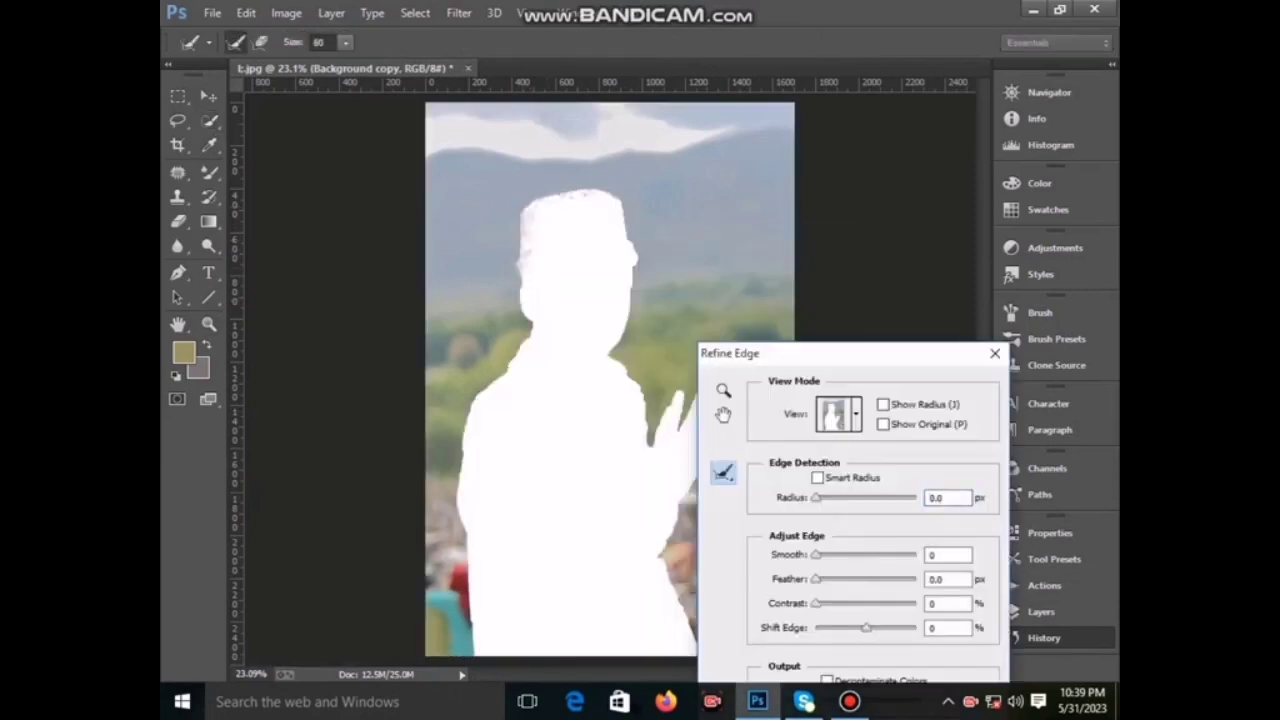
{"action": "key", "text": "Return"}
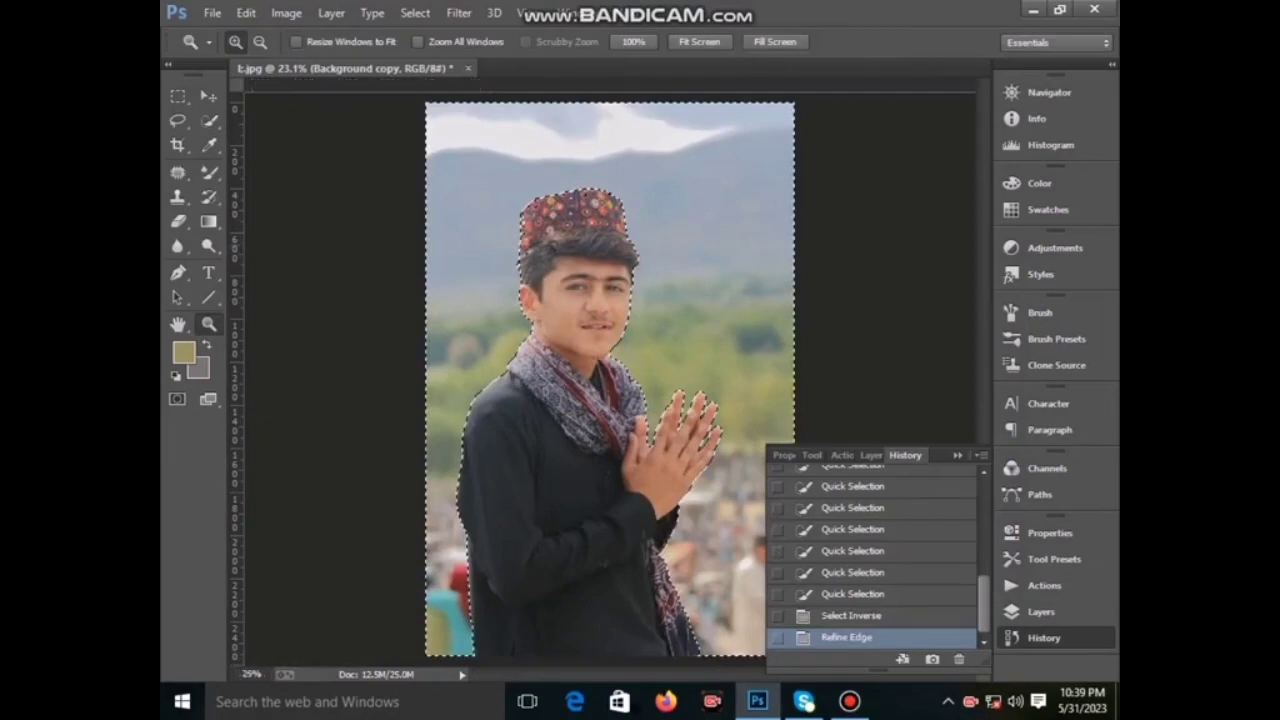
Step: Zoom in on the cap and tidy the selection along the cap and hair, then fit to screen
{"action": "left_click", "coordinate": [513, 216], "text": "ctrl"}
{"action": "left_click", "coordinate": [513, 216], "text": "ctrl"}
{"action": "left_click", "coordinate": [513, 216], "text": "ctrl"}
{"action": "left_click", "coordinate": [513, 216], "text": "alt"}
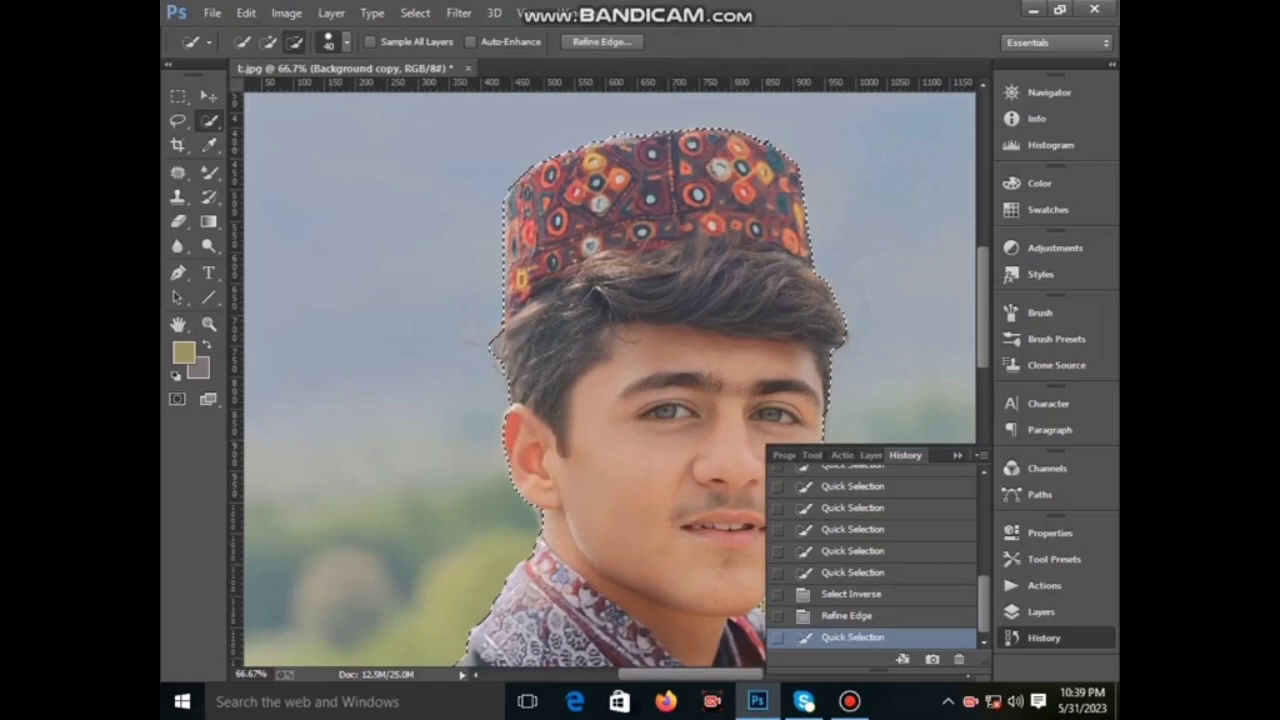
{"action": "left_click", "coordinate": [507, 220], "text": "alt"}
{"action": "left_click", "coordinate": [506, 260], "text": "alt"}
{"action": "left_click", "coordinate": [505, 300], "text": "alt"}
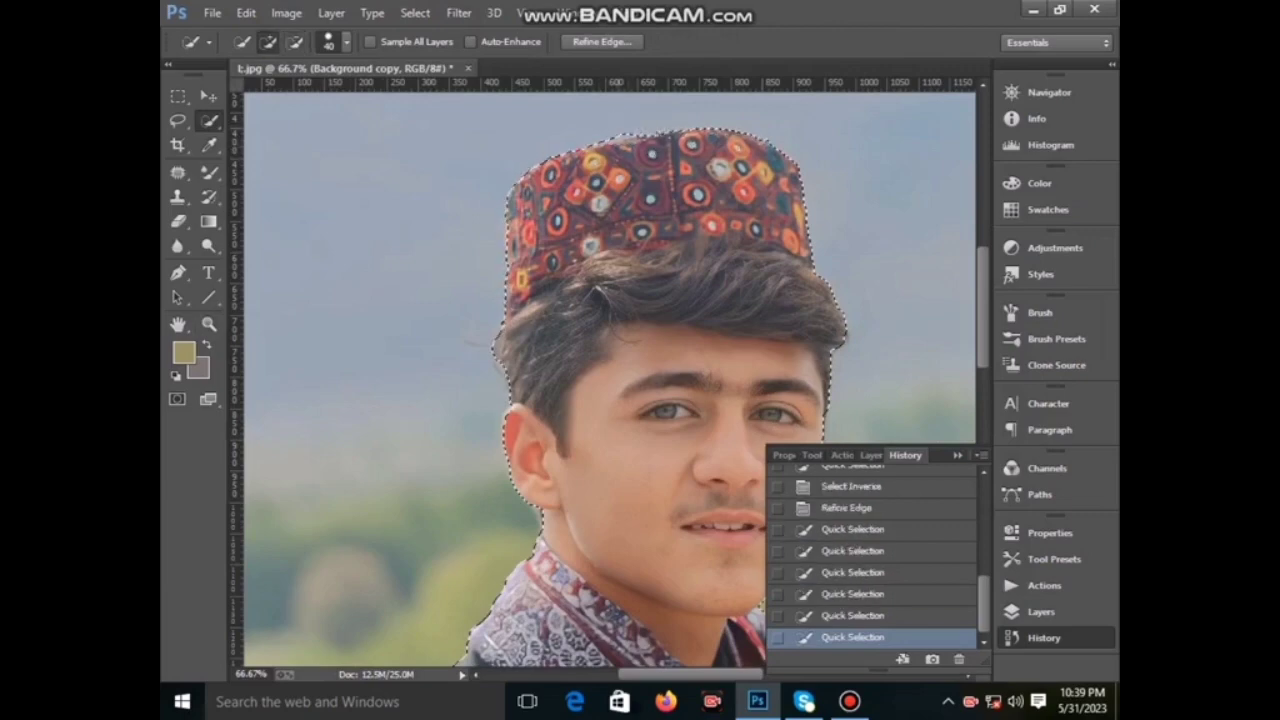
{"action": "key", "text": "z"}
{"action": "key", "text": "ctrl+0"}
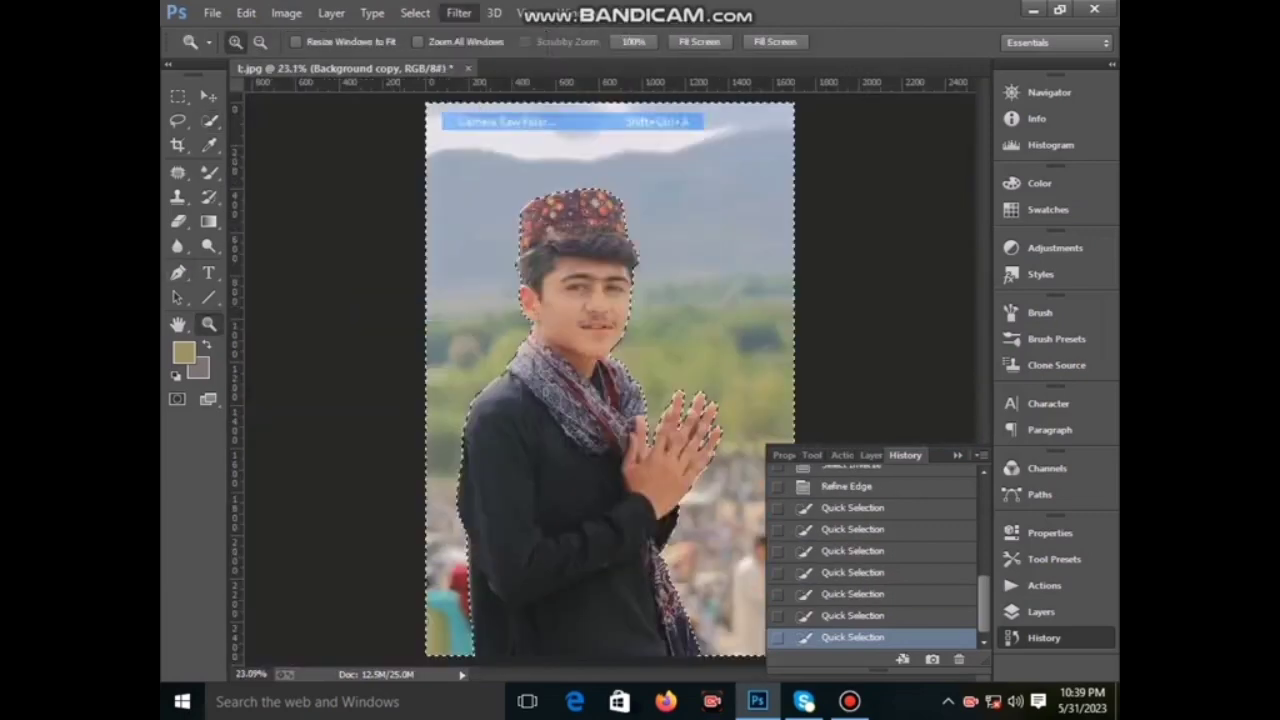
Step: Apply a Camera Raw grade to the background with per-colour saturation 38, 23 and 41
{"action": "key", "text": "ctrl+shift+a"}
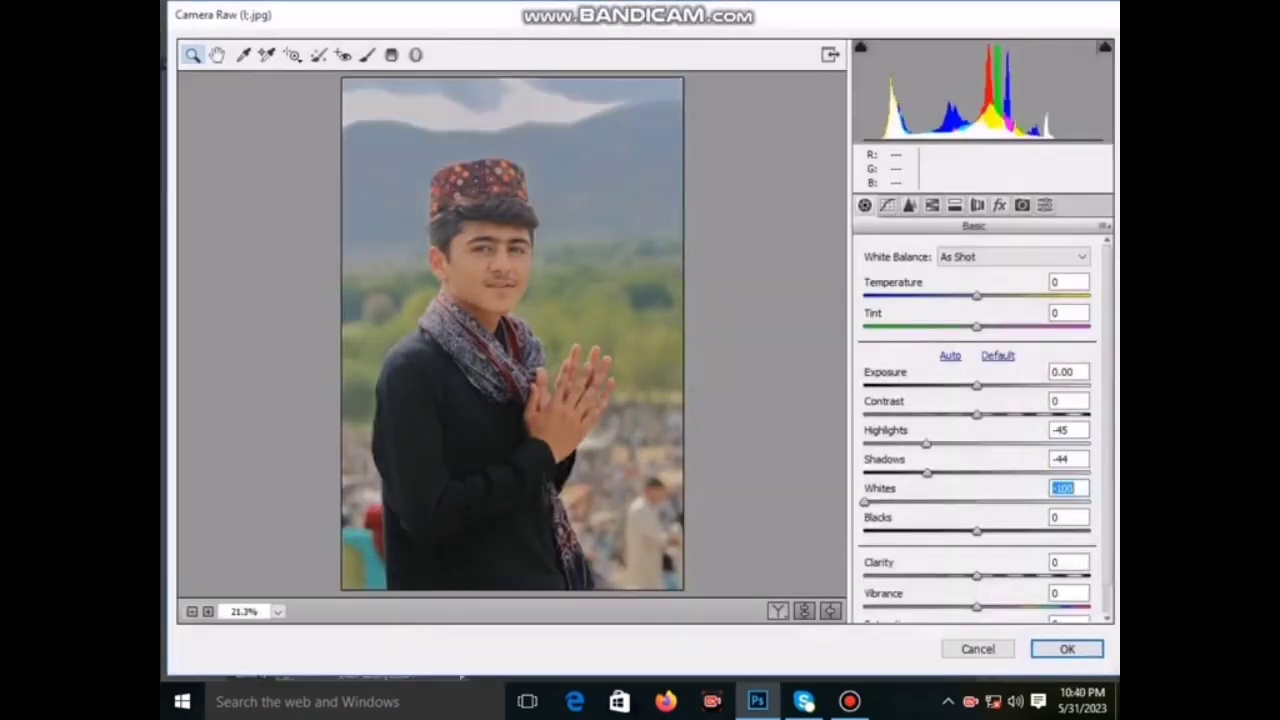
{"action": "key", "text": "ctrl+alt+4"}
{"action": "type", "text": "38"}
{"action": "key", "text": "Tab"}
{"action": "type", "text": "23"}
{"action": "key", "text": "Tab"}
{"action": "type", "text": "41"}
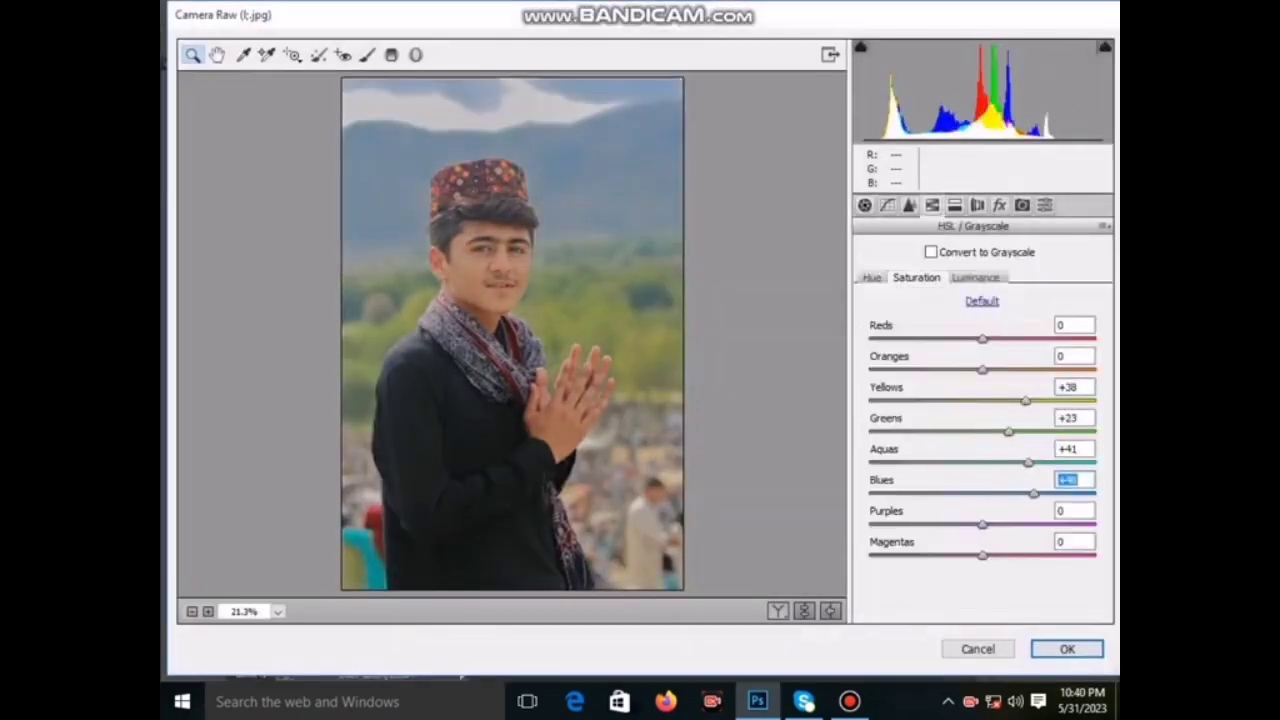
{"action": "key", "text": "Return"}
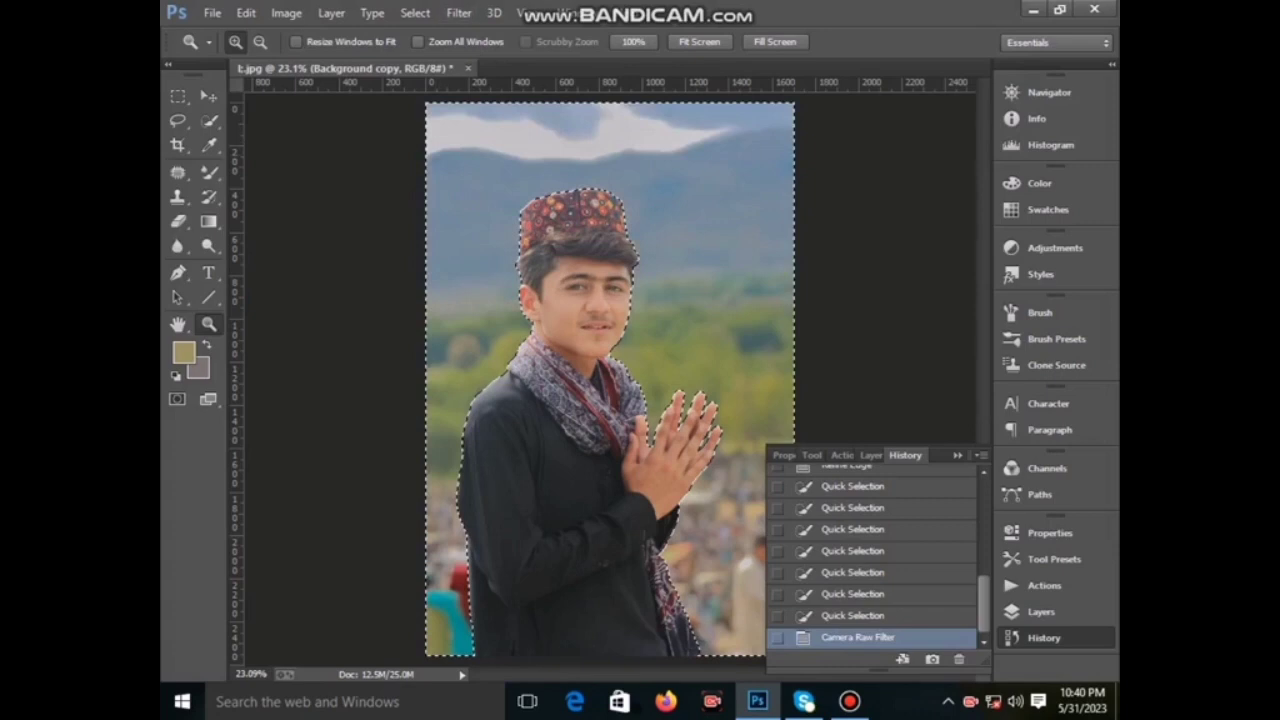
Step: Clone sky texture over the clouds at the top left with the Clone Stamp
{"action": "key", "text": "j"}
{"action": "key", "text": "s"}
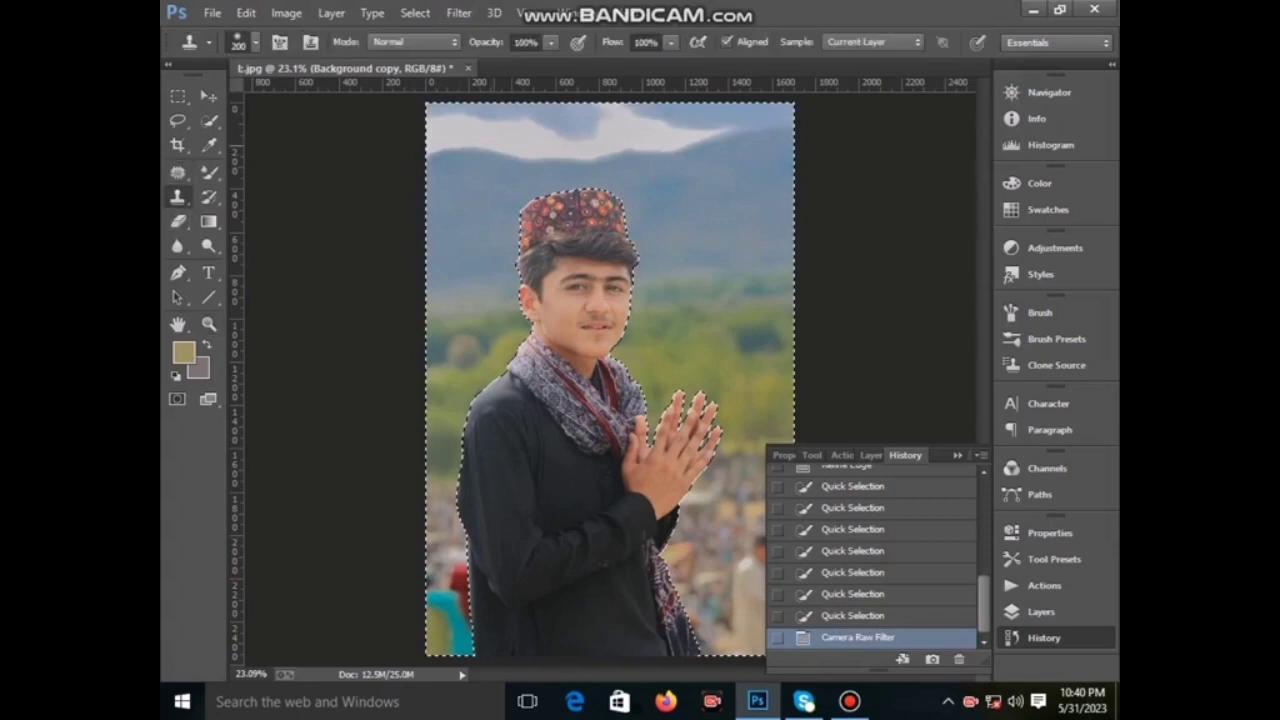
{"action": "left_click", "coordinate": [494, 300]}
{"action": "key", "text": "Return"}
{"action": "mouse_move", "coordinate": [595, 125]}
{"action": "left_mouse_down"}
{"action": "mouse_move", "coordinate": [690, 140]}
{"action": "mouse_move", "coordinate": [460, 145]}
{"action": "left_mouse_up"}
{"action": "left_click", "coordinate": [445, 135]}
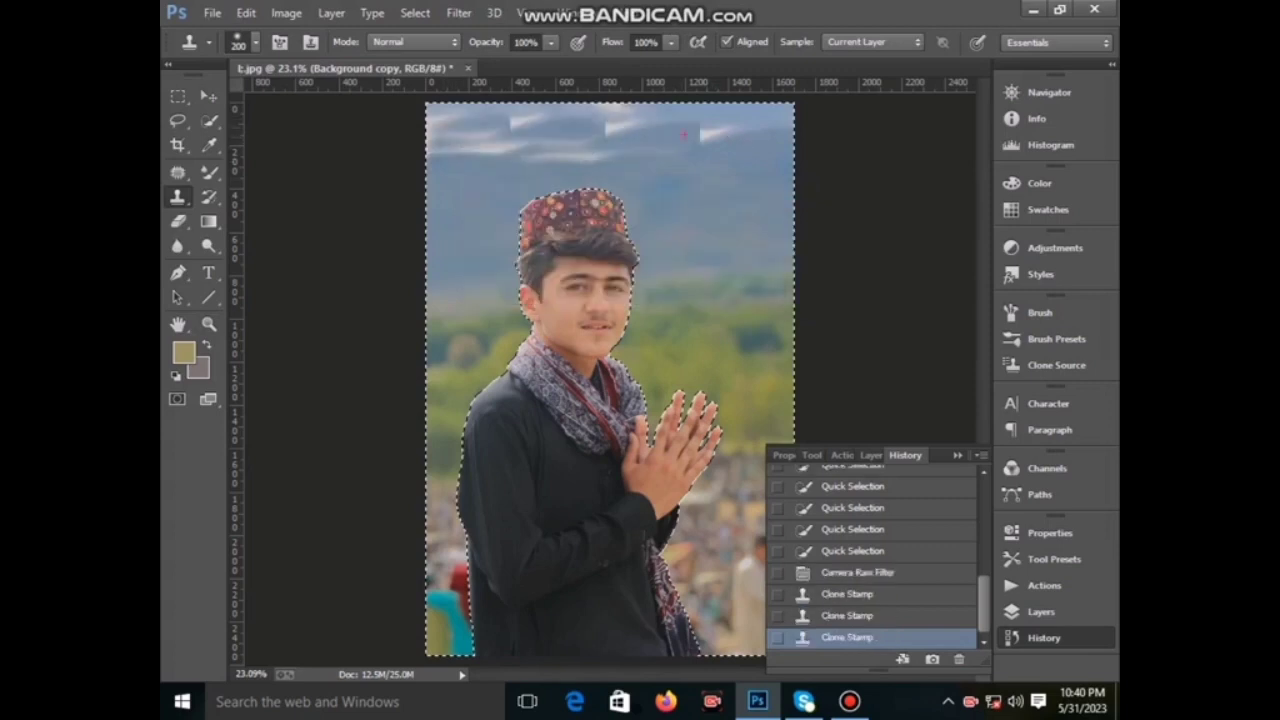
Step: Stamp sky over the remaining top clouds, left of the head and the top-right cloud
{"action": "left_click", "coordinate": [520, 125]}
{"action": "left_click", "coordinate": [540, 122]}
{"action": "left_click", "coordinate": [565, 120]}
{"action": "left_click", "coordinate": [585, 120]}
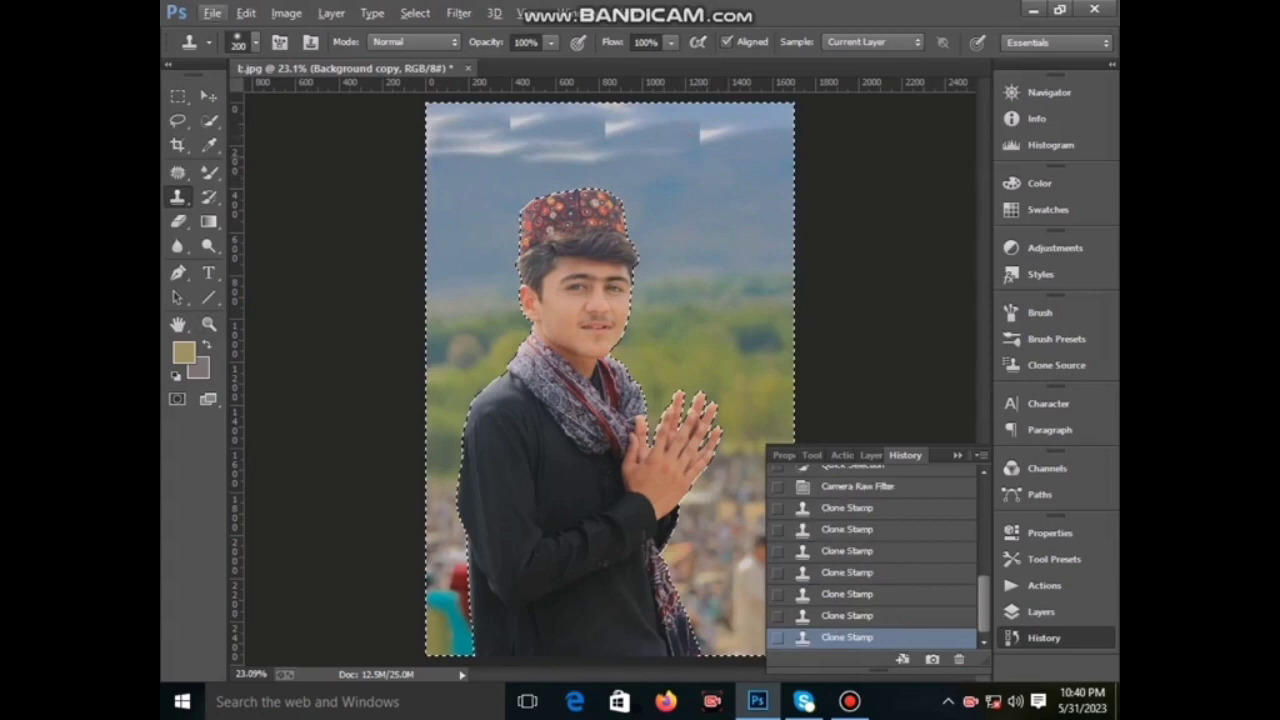
{"action": "left_click_drag", "start_coordinate": [445, 208], "coordinate": [590, 130]}
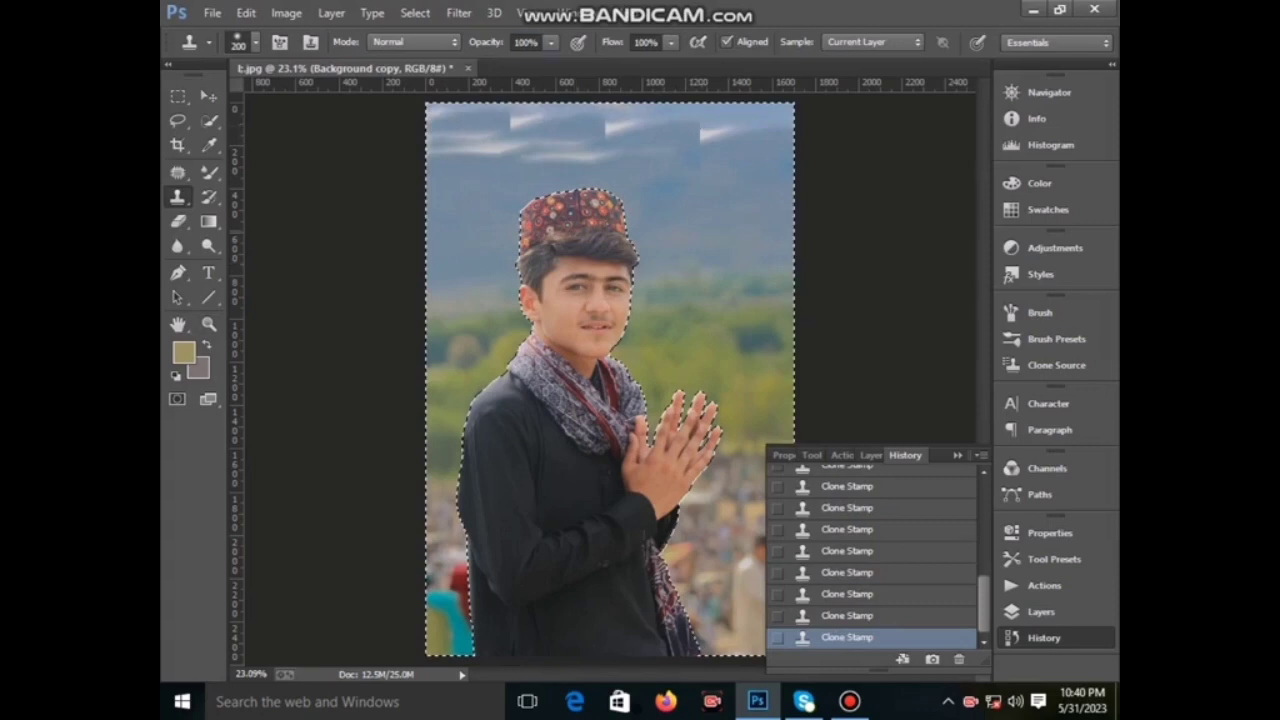
{"action": "left_click_drag", "start_coordinate": [692, 199], "coordinate": [735, 127]}
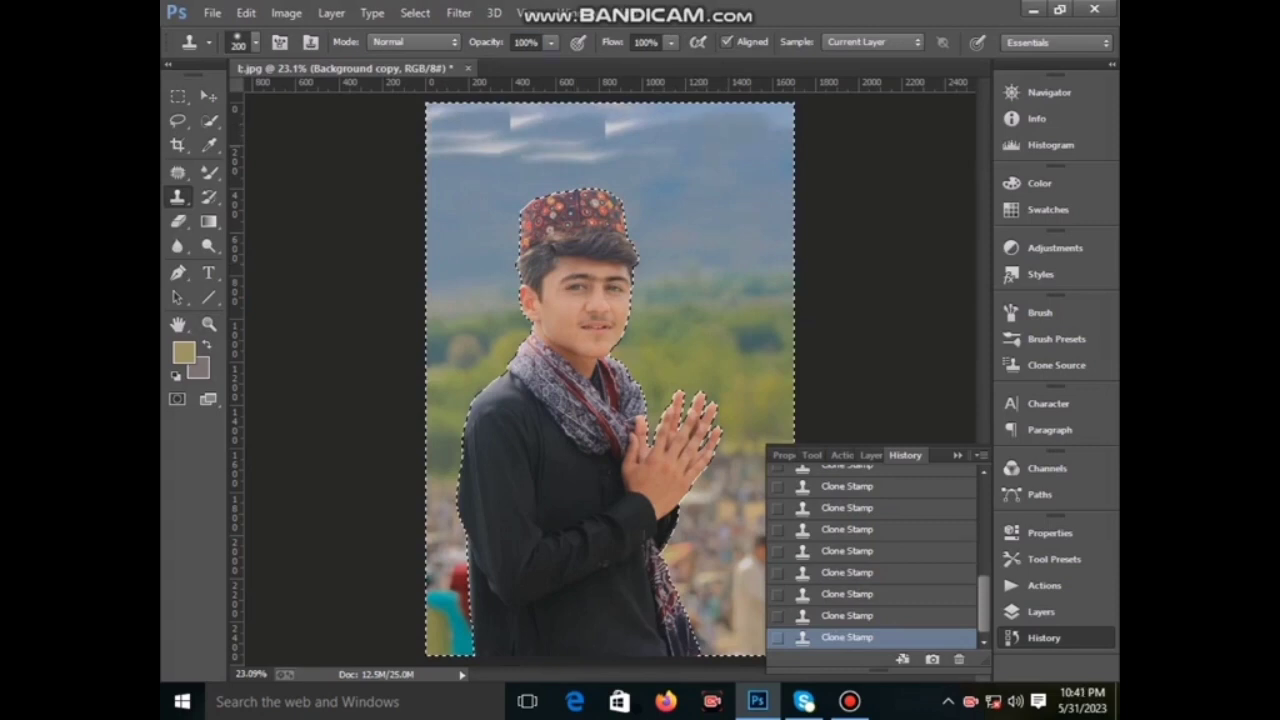
{"action": "mouse_move", "coordinate": [622, 149]}
{"action": "left_mouse_down"}
{"action": "mouse_move", "coordinate": [535, 152]}
{"action": "mouse_move", "coordinate": [625, 128]}
{"action": "mouse_move", "coordinate": [530, 116]}
{"action": "left_mouse_up"}
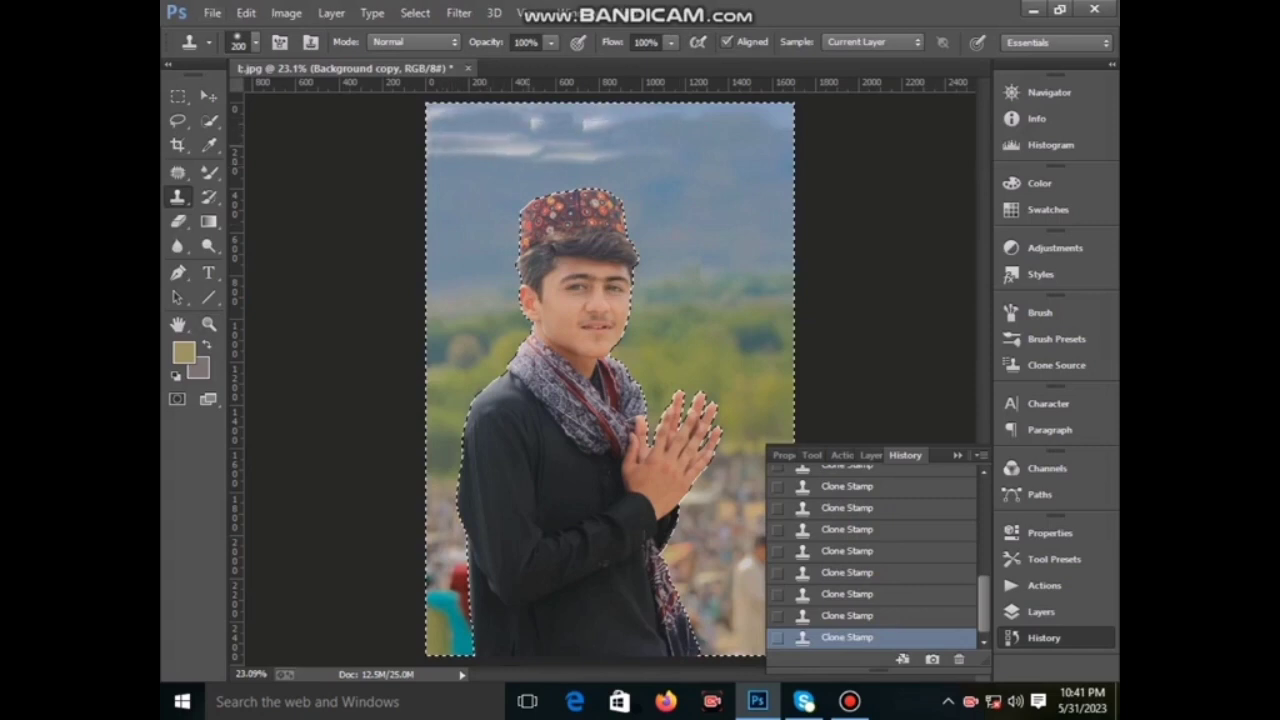
Step: Apply a Radius 56 Lens Blur to the Background copy layer
{"action": "key", "text": "F7"}
{"action": "left_click", "coordinate": [855, 599]}
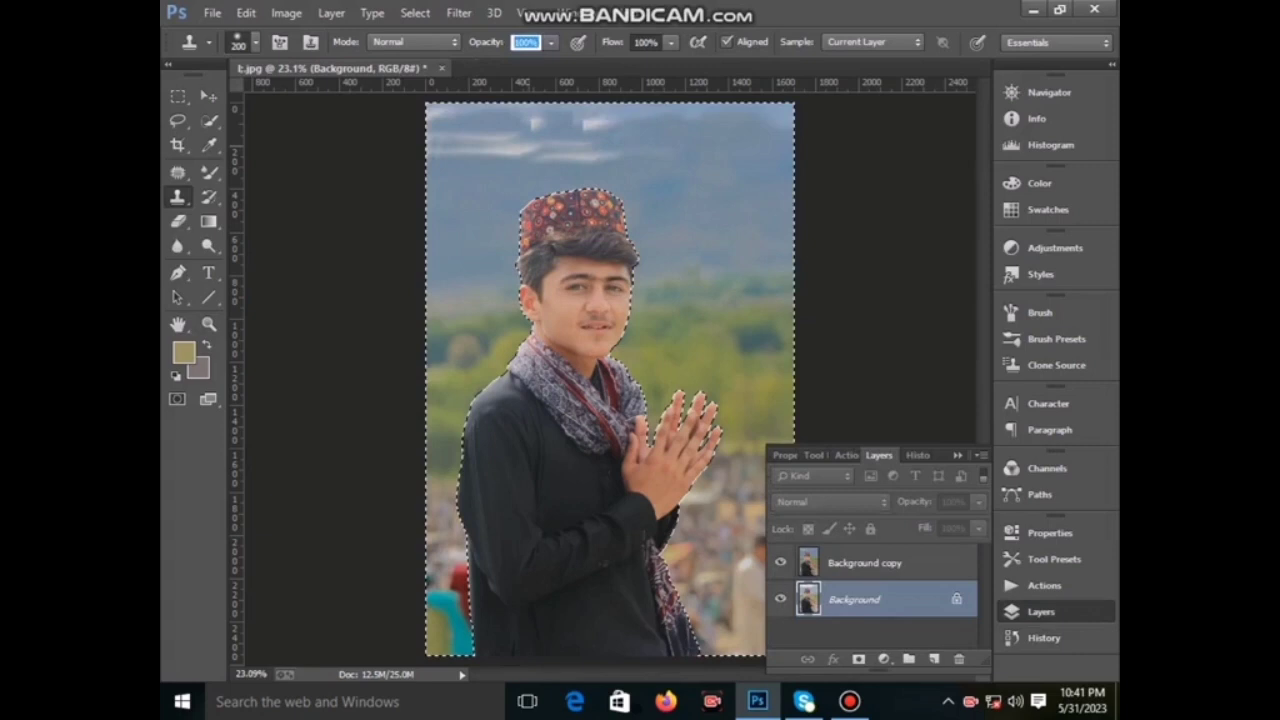
{"action": "key", "text": "b"}
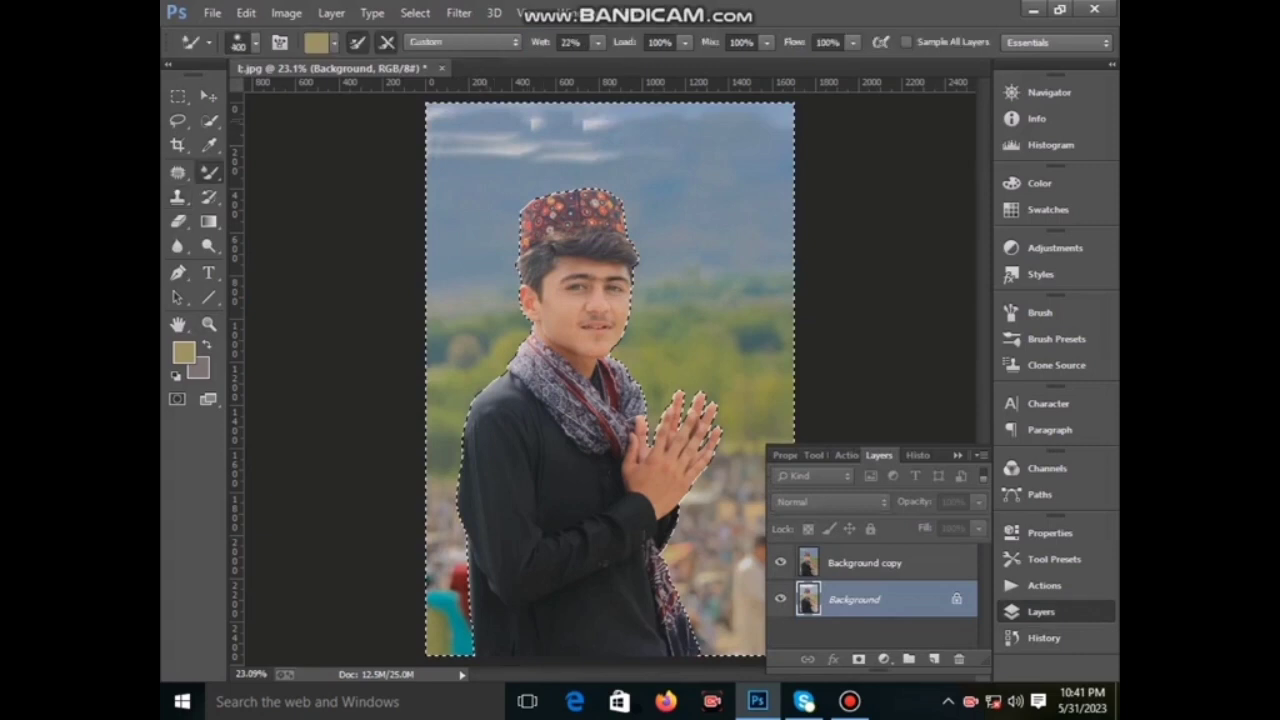
{"action": "left_click", "coordinate": [864, 563]}
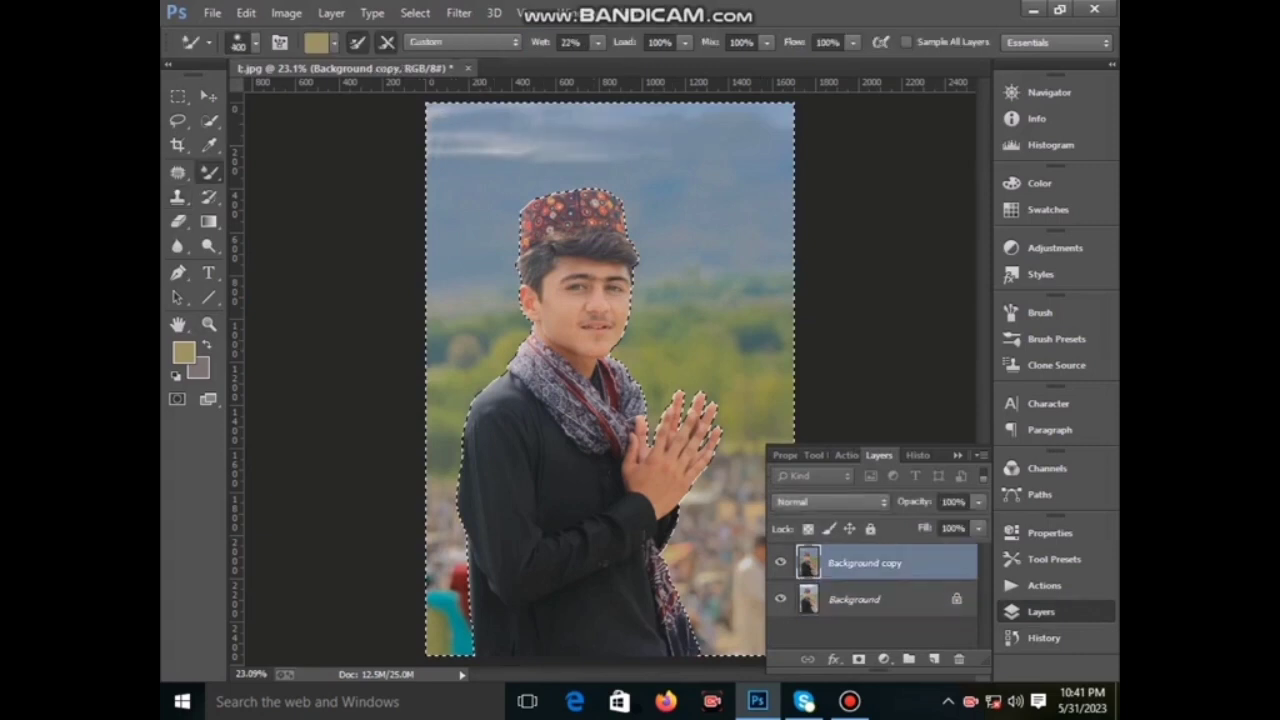
{"action": "left_click", "coordinate": [459, 13]}
{"action": "left_click", "coordinate": [745, 389]}
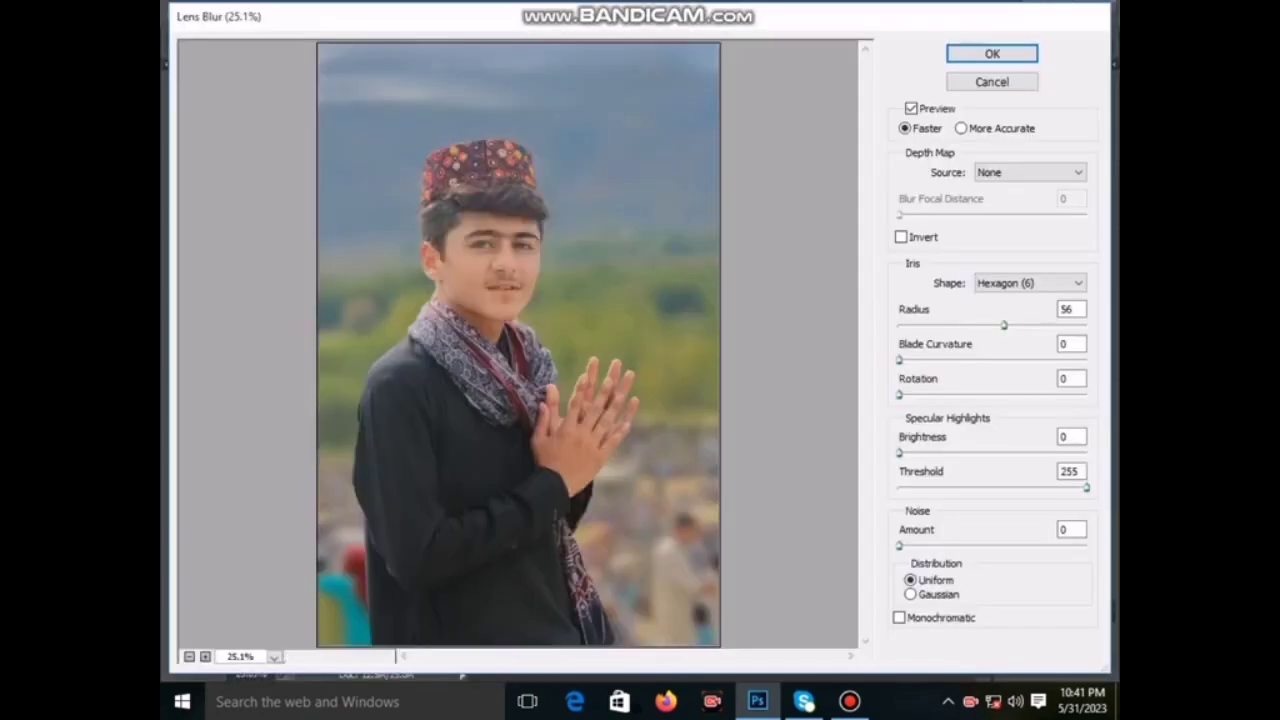
{"action": "key", "text": "Return"}
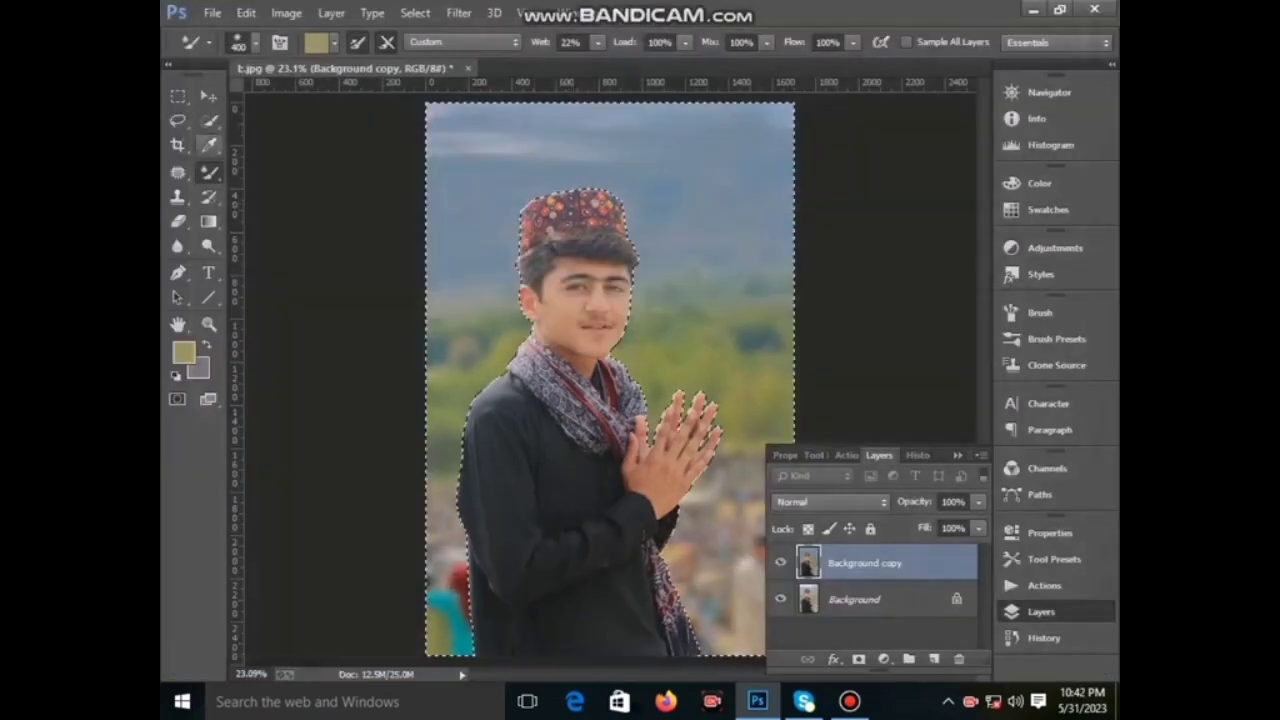
Step: Brighten luminance of Reds +29 and Oranges +50 in Camera Raw, then invert the selection
{"action": "left_click", "coordinate": [459, 13]}
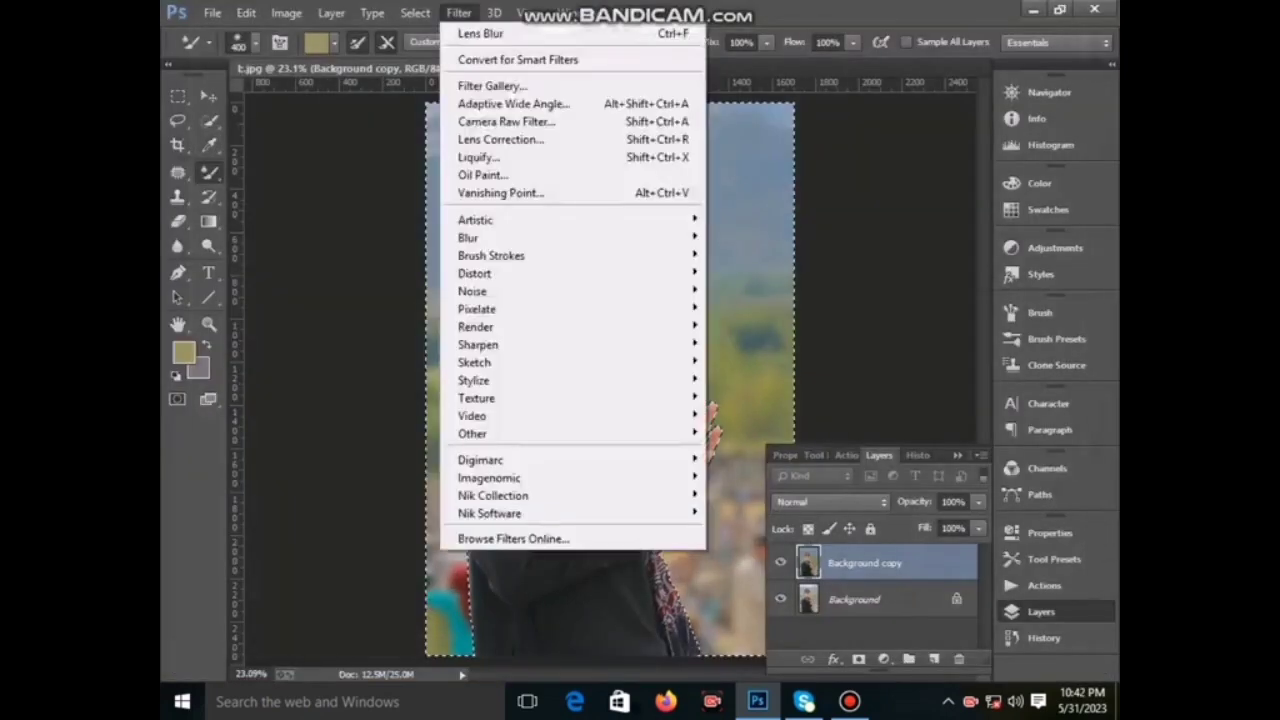
{"action": "left_click", "coordinate": [500, 139]}
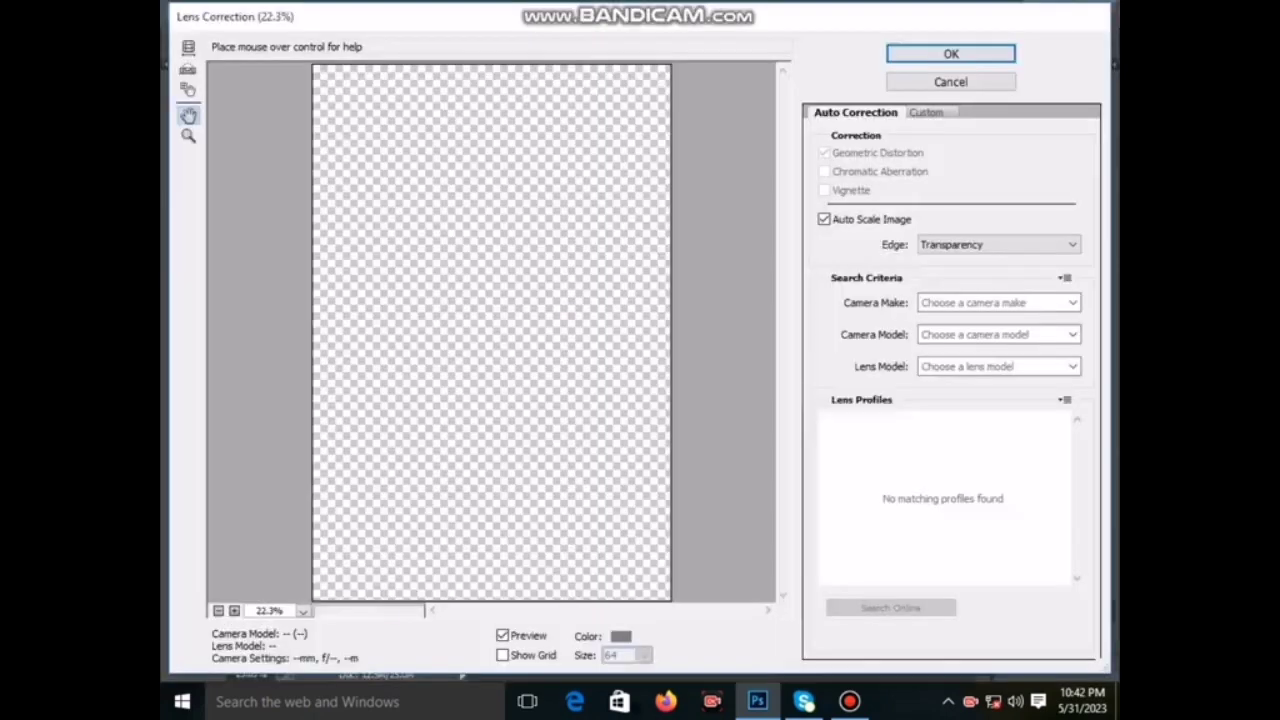
{"action": "key", "text": "Escape"}
{"action": "left_click", "coordinate": [459, 13]}
{"action": "left_click", "coordinate": [500, 121]}
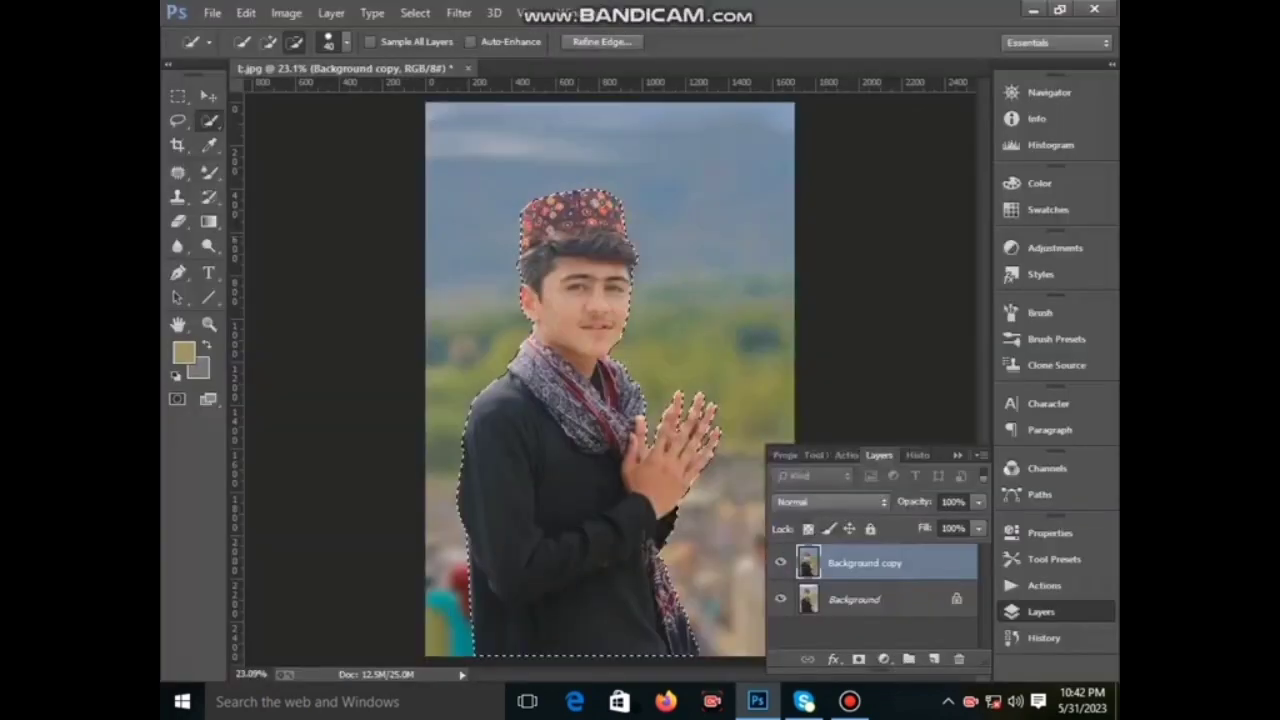
{"action": "right_click", "coordinate": [634, 146]}
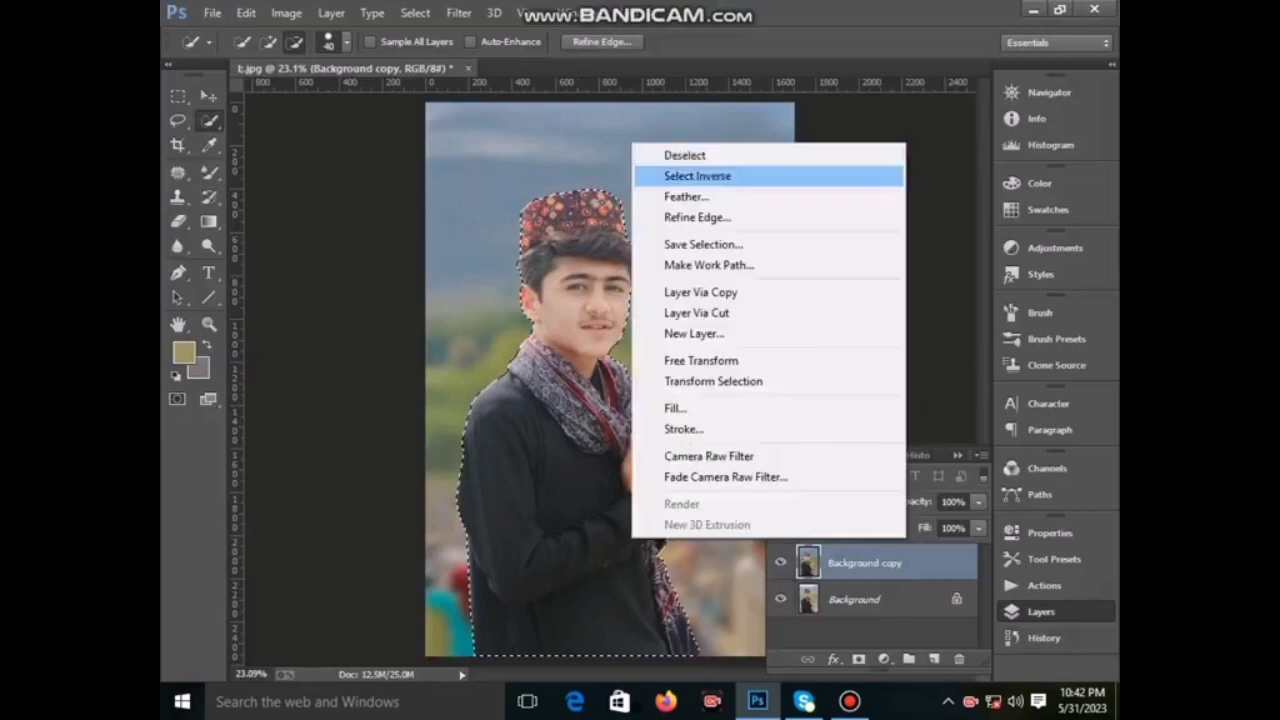
{"action": "left_click", "coordinate": [697, 176]}
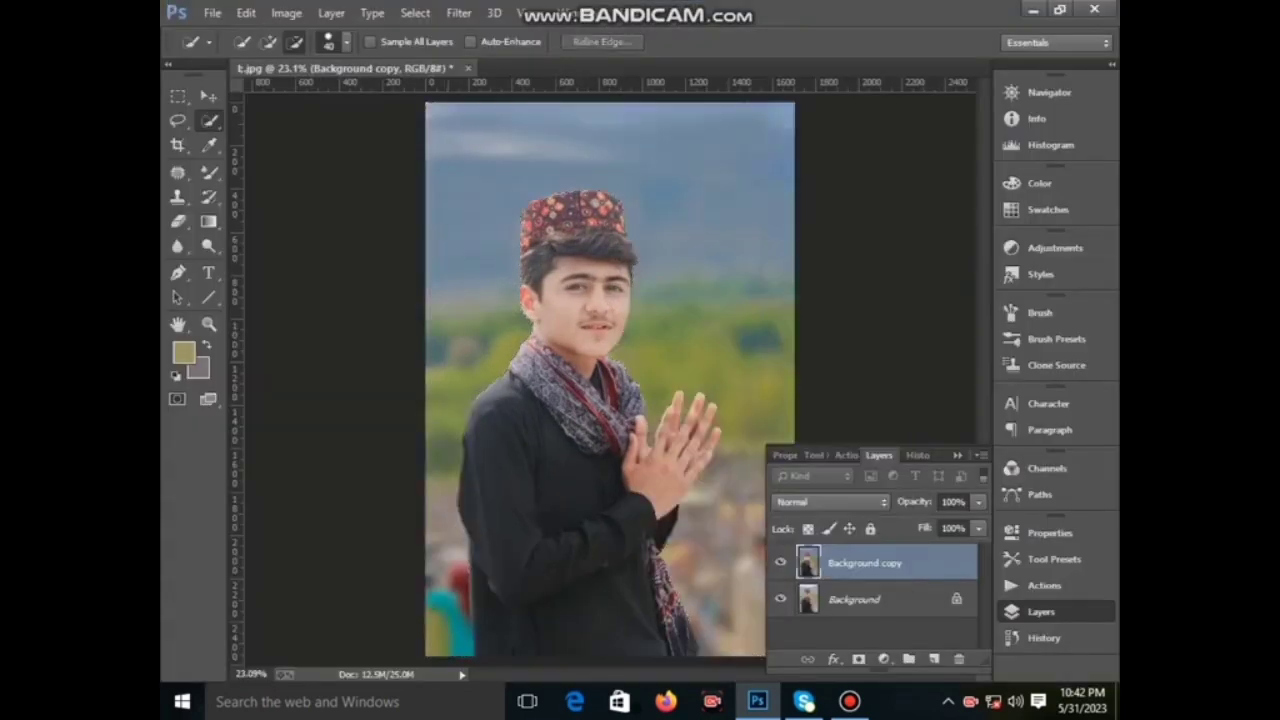
Step: With the Mixer Brush at size 45-50, remove the stray eyebrow hairs and smooth under the right eye
{"action": "key", "text": "z"}
{"action": "key", "text": "ctrl+plus"}
{"action": "key", "text": "ctrl+plus"}
{"action": "key", "text": "ctrl+plus"}
{"action": "key", "text": "ctrl+plus"}
{"action": "key", "text": "ctrl+plus"}
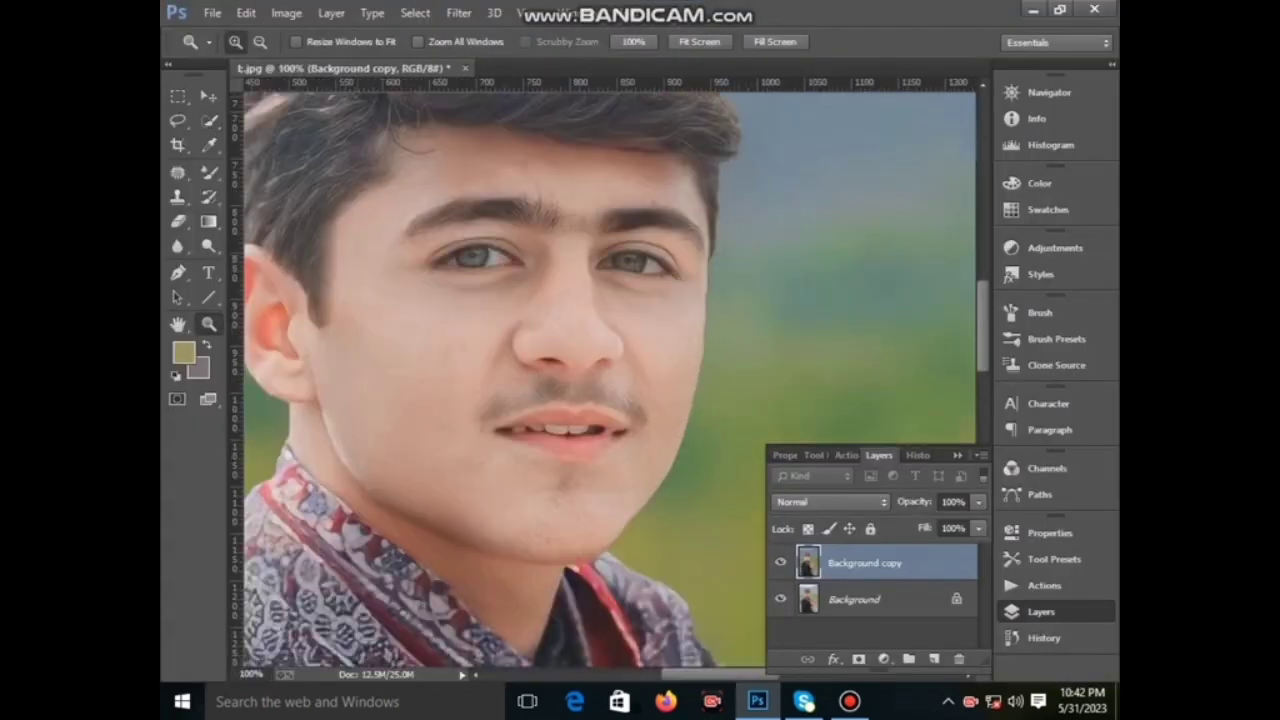
{"action": "key", "text": "b"}
{"action": "key", "text": "shift+b"}
{"action": "key", "text": "bracketleft"}
{"action": "key", "text": "bracketleft"}
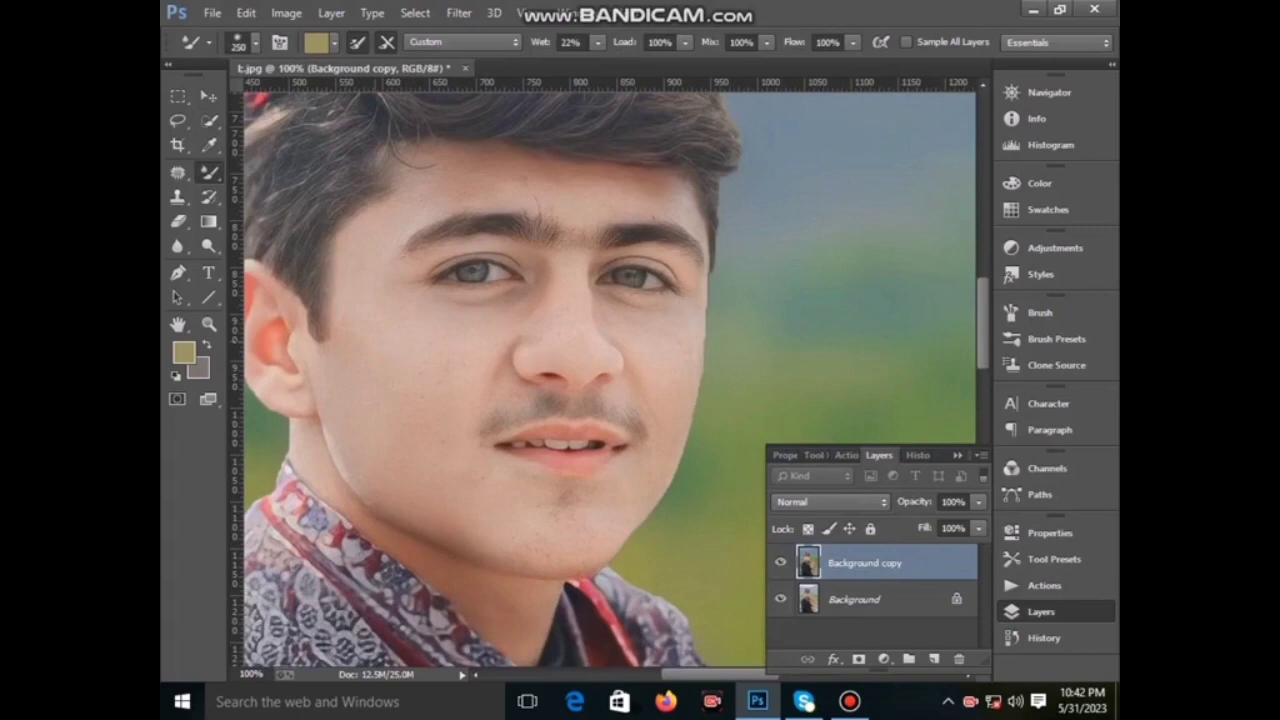
{"action": "key", "text": "bracketleft"}
{"action": "key", "text": "bracketleft"}
{"action": "key", "text": "bracketleft"}
{"action": "key", "text": "bracketleft"}
{"action": "key", "text": "bracketleft"}
{"action": "key", "text": "bracketleft"}
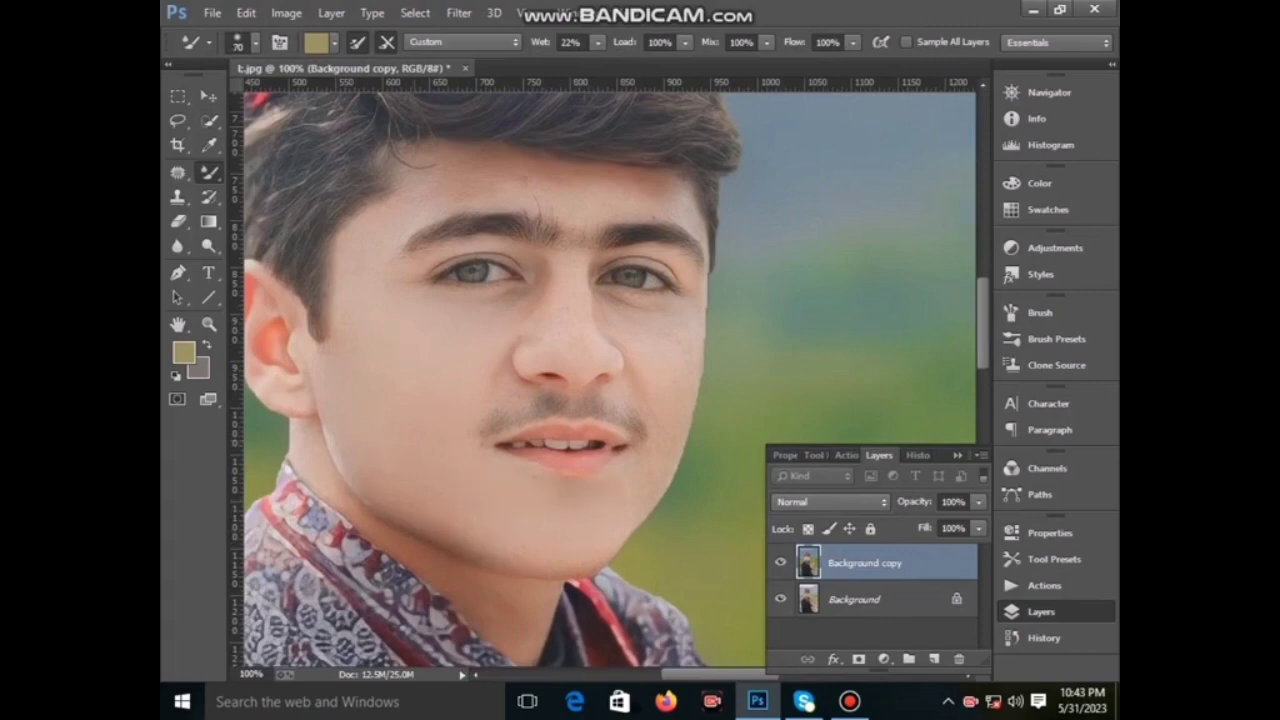
{"action": "scroll", "coordinate": [610, 380], "scroll_direction": "up", "scroll_amount": 3}
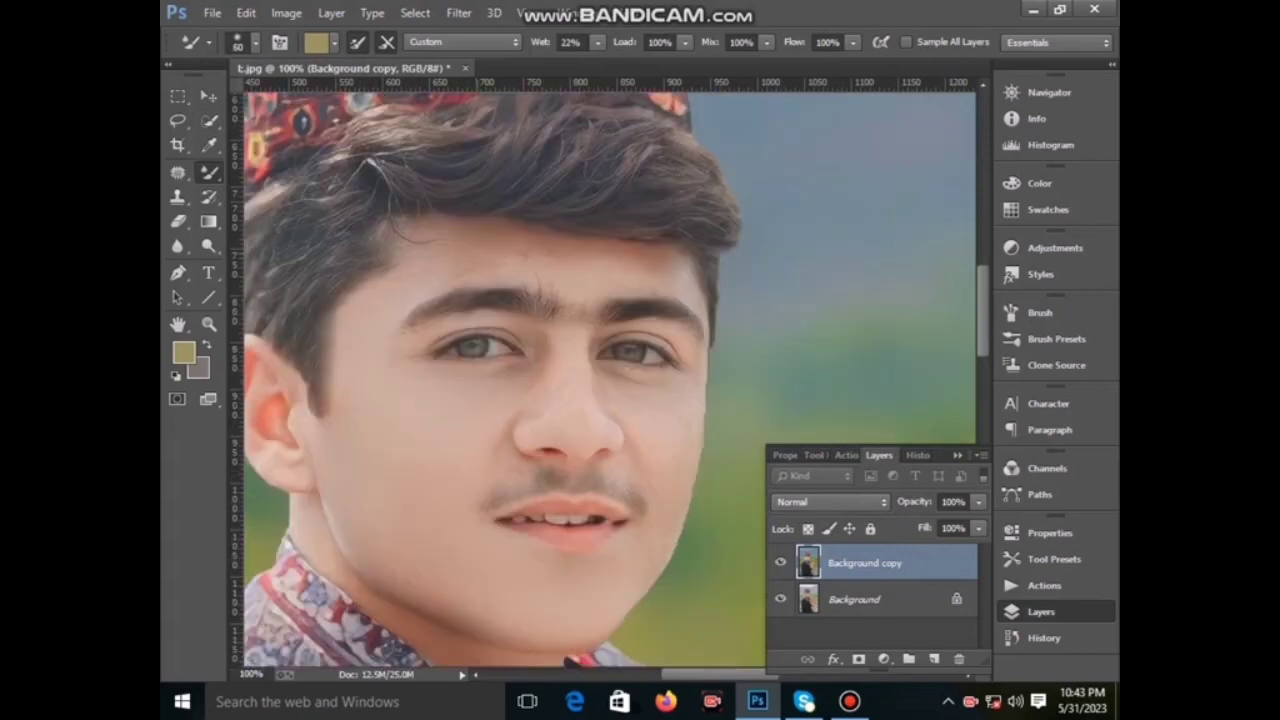
{"action": "key", "text": "bracketleft"}
{"action": "key", "text": "bracketleft"}
{"action": "left_click", "coordinate": [576, 315]}
{"action": "key", "text": "bracketright"}
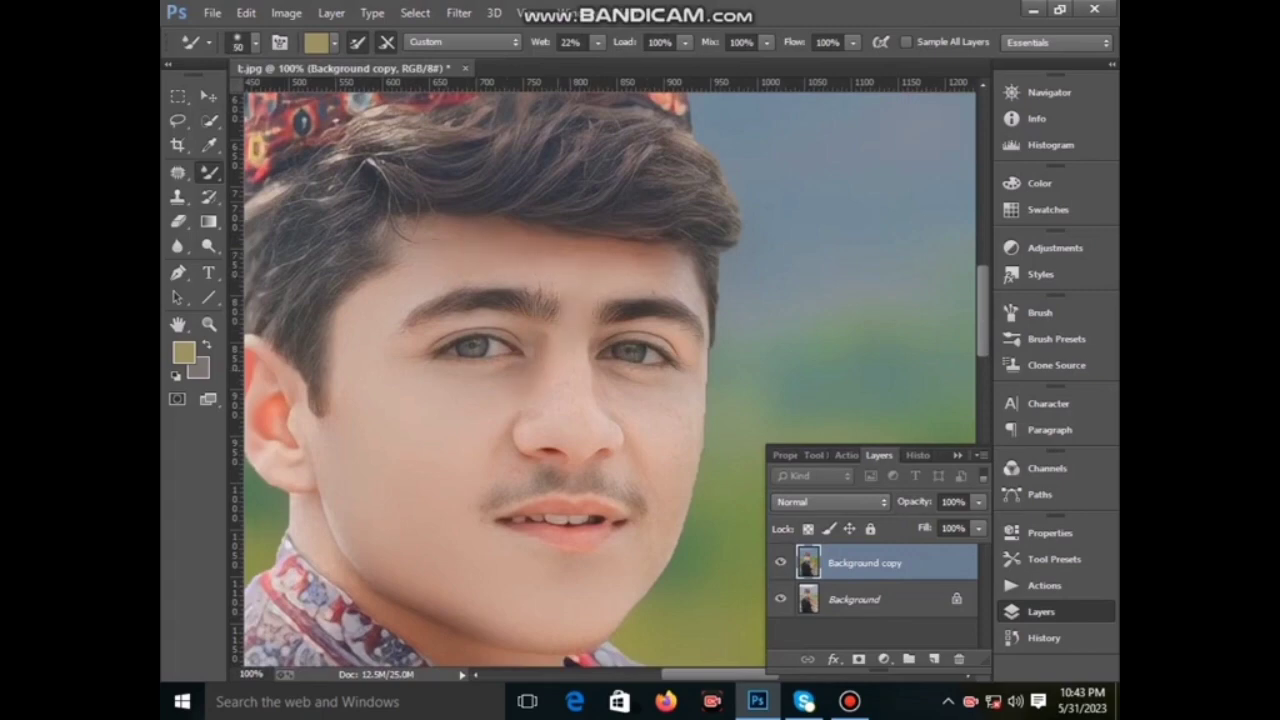
{"action": "left_click", "coordinate": [618, 375]}
Step: Continue smoothing the face and neck skin with brush sizes between 30 and 45
{"action": "scroll", "coordinate": [610, 380], "scroll_direction": "down", "scroll_amount": 3}
{"action": "scroll", "coordinate": [600, 380], "scroll_direction": "down", "scroll_amount": 1}
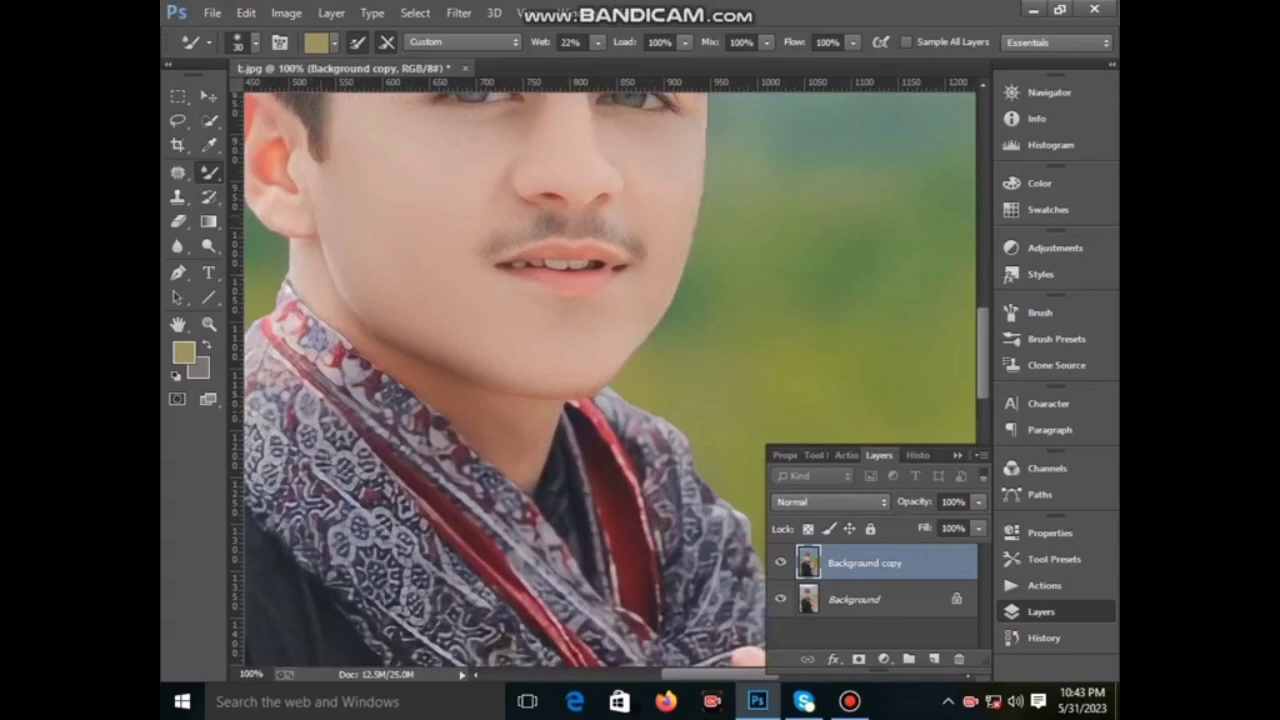
{"action": "key", "text": "]"}
{"action": "left_click_drag", "start_coordinate": [520, 380], "coordinate": [610, 438]}
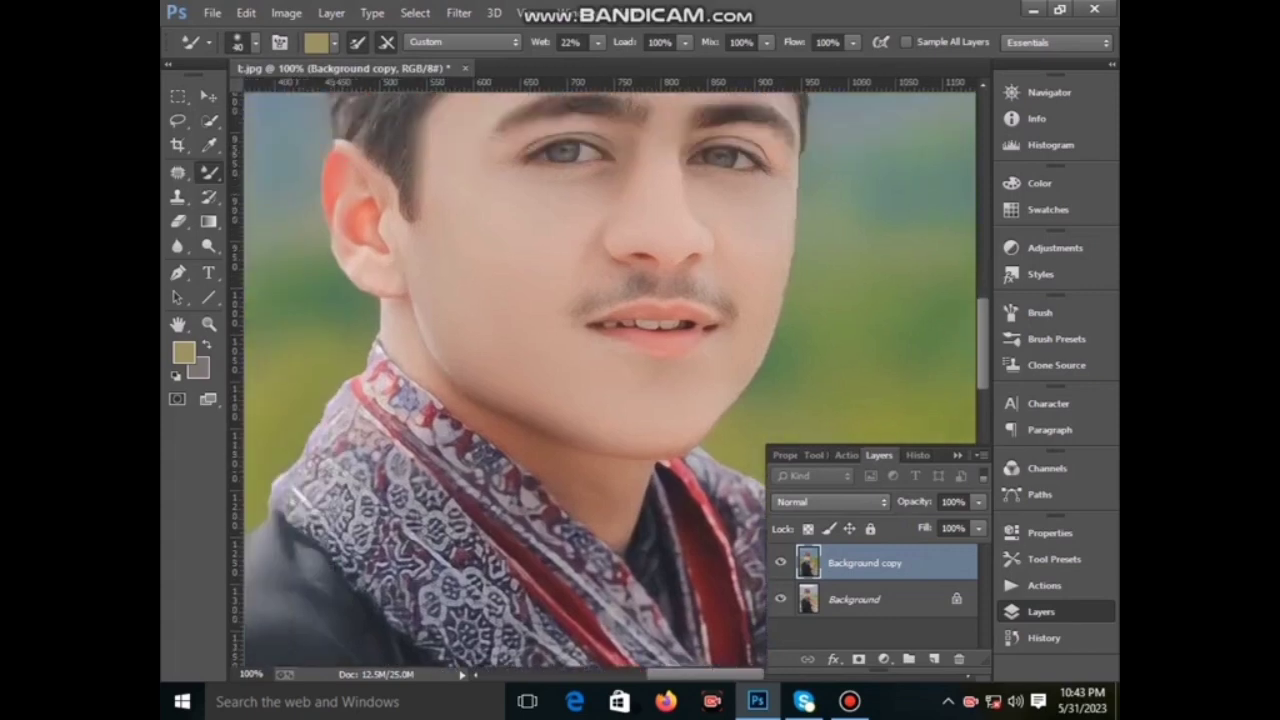
{"action": "scroll", "coordinate": [600, 380], "scroll_direction": "down", "scroll_amount": 1}
{"action": "key", "text": "]"}
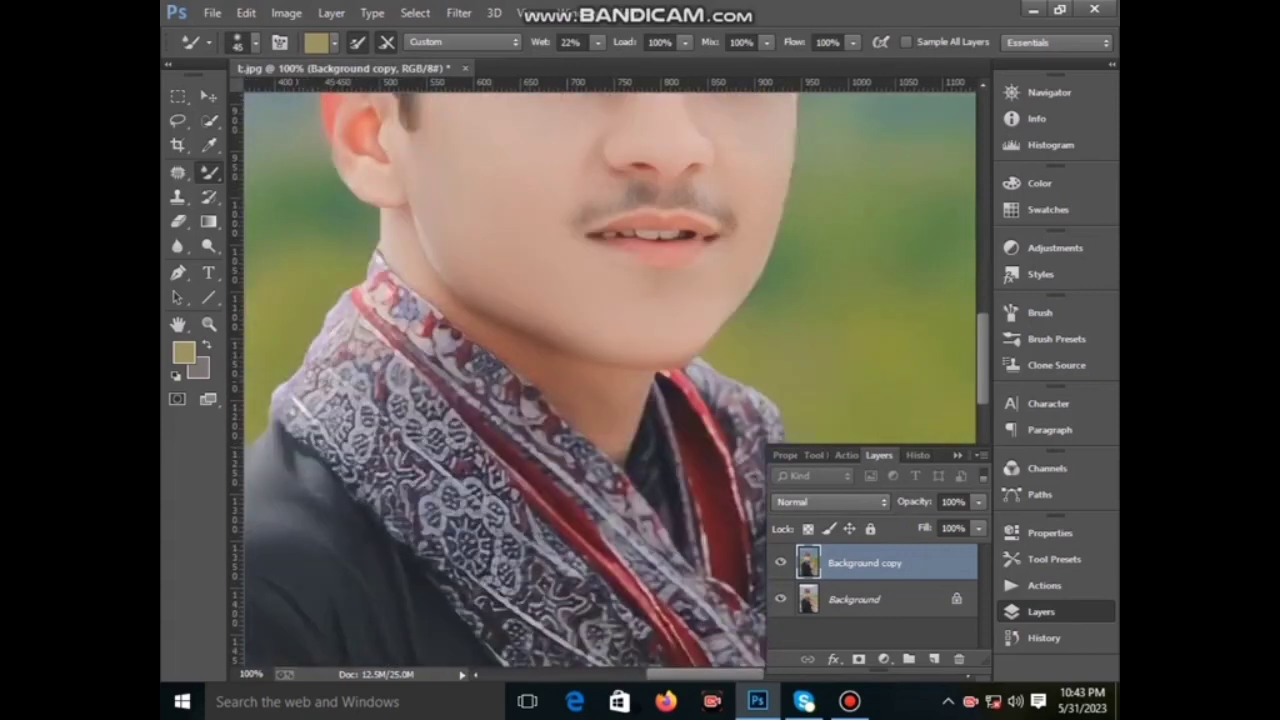
{"action": "scroll", "coordinate": [600, 380], "scroll_direction": "up", "scroll_amount": 2}
{"action": "key", "text": "["}
{"action": "key", "text": "["}
{"action": "key", "text": "["}
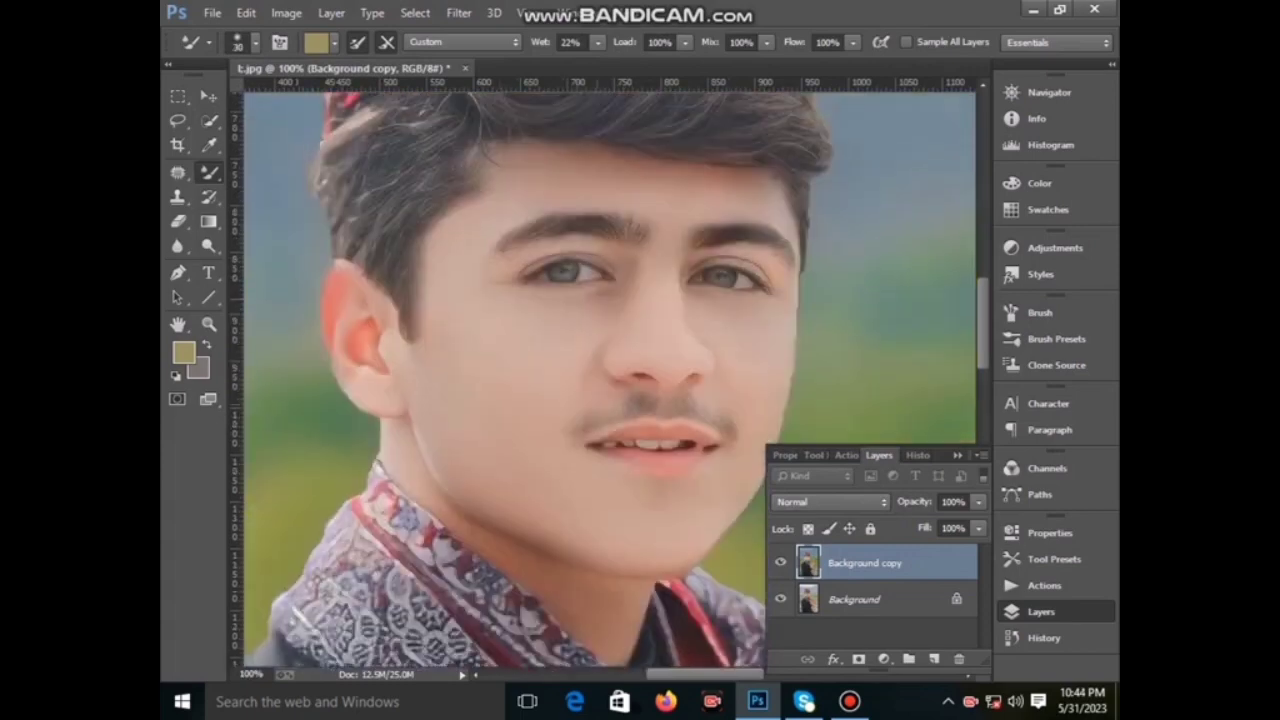
Step: Smooth the skin of the raised fingers on the clasped hands with a size-70 brush
{"action": "key", "text": "ctrl+0"}
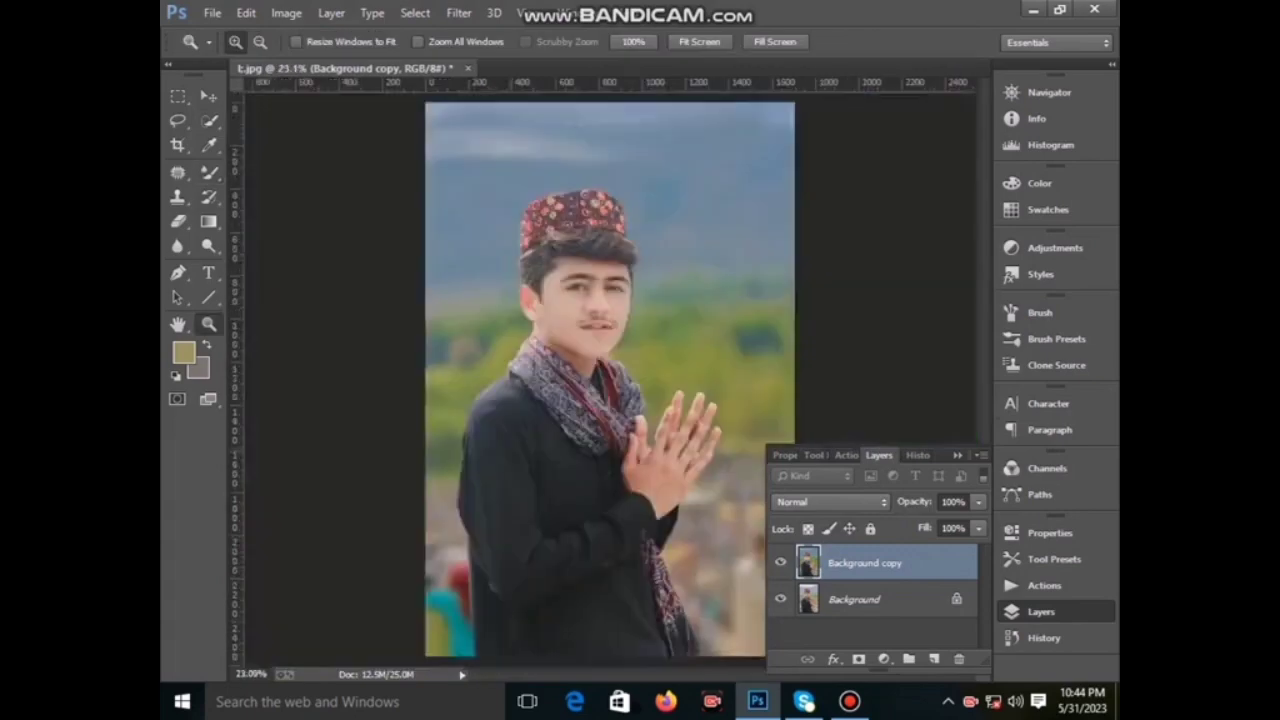
{"action": "scroll", "coordinate": [640, 420], "scroll_direction": "up", "scroll_amount": 4}
{"action": "key", "text": "]"}
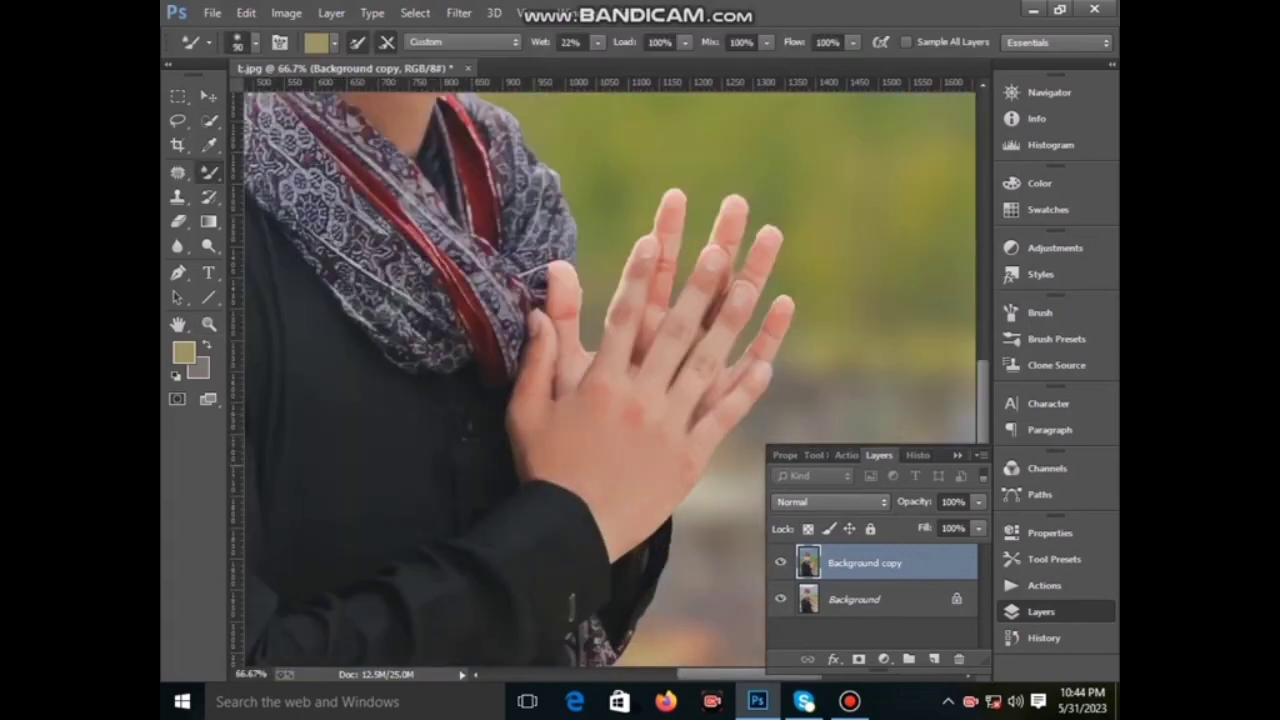
{"action": "key", "text": "bracketleft"}
{"action": "key", "text": "bracketleft"}
{"action": "left_click_drag", "start_coordinate": [762, 230], "coordinate": [754, 222]}
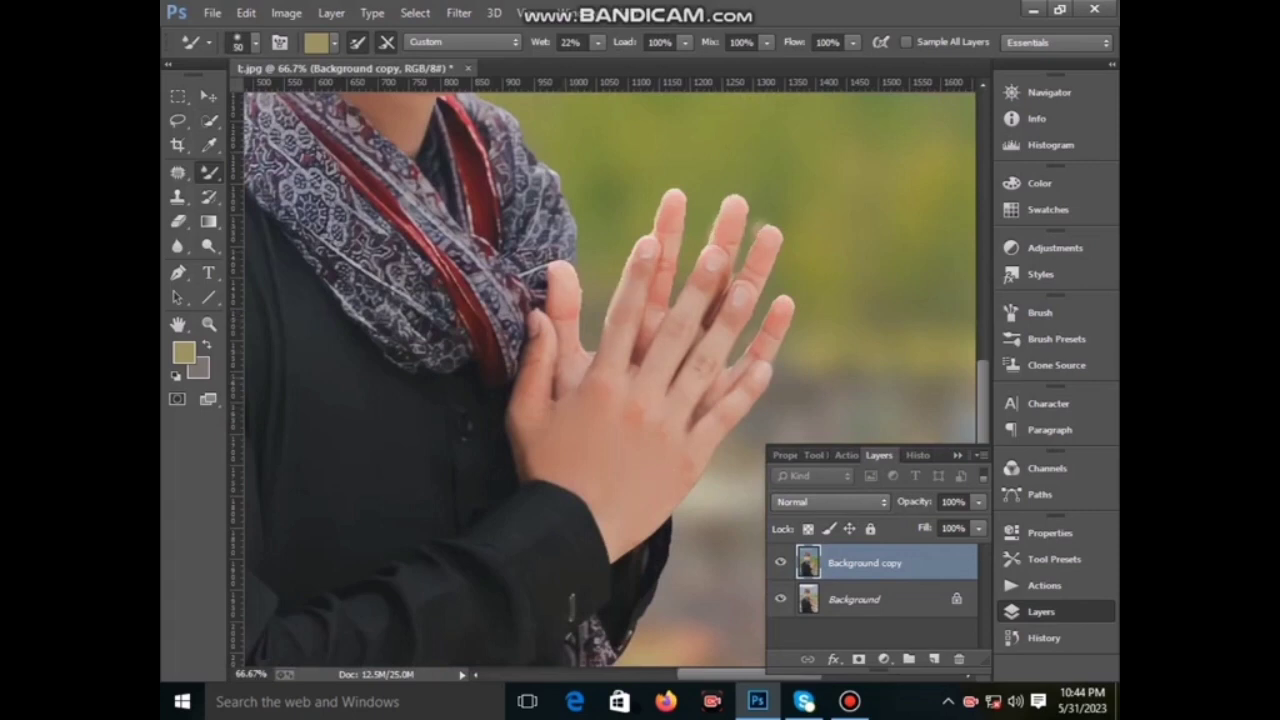
{"action": "scroll", "coordinate": [302, 288], "scroll_direction": "up", "scroll_amount": 2}
{"action": "key", "text": "z"}
{"action": "right_click", "coordinate": [302, 288]}
Step: Brighten the face and neck with a Camera Raw Adjustment Brush at Exposure +0.80 and apply it
{"action": "left_click", "coordinate": [365, 297]}
{"action": "left_click", "coordinate": [459, 13]}
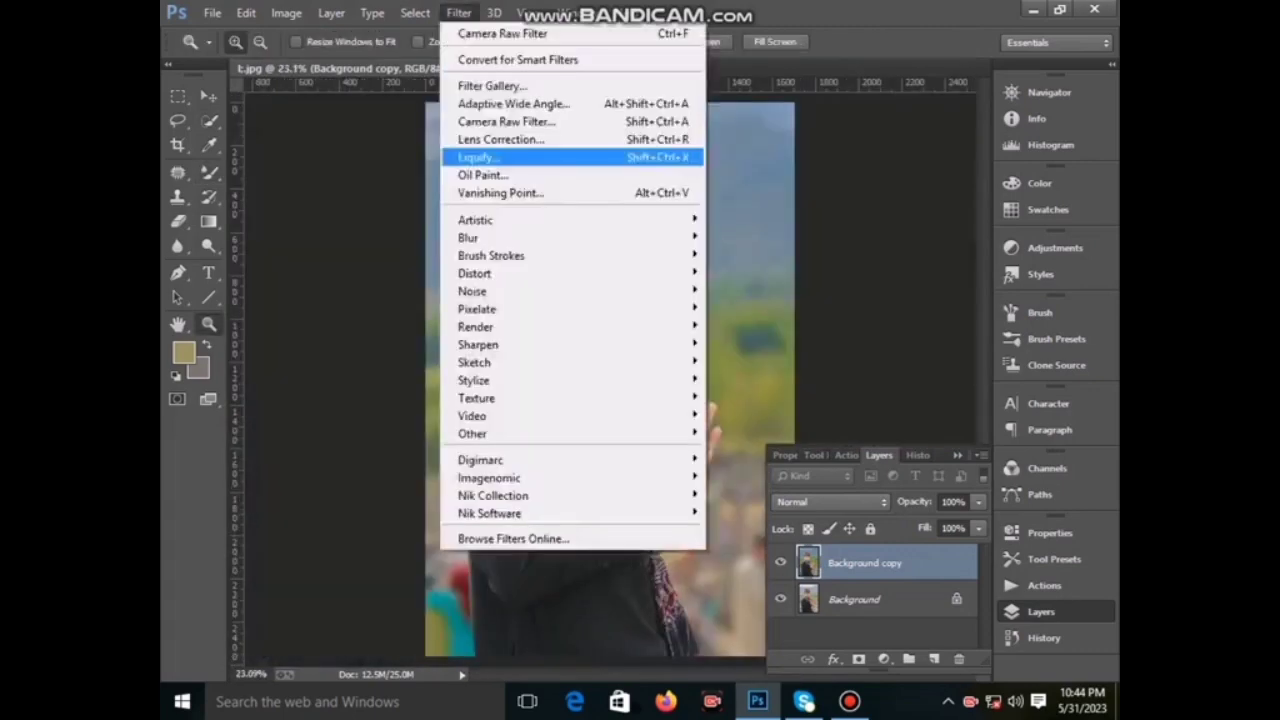
{"action": "left_click", "coordinate": [500, 117]}
{"action": "key", "text": "ctrl+plus"}
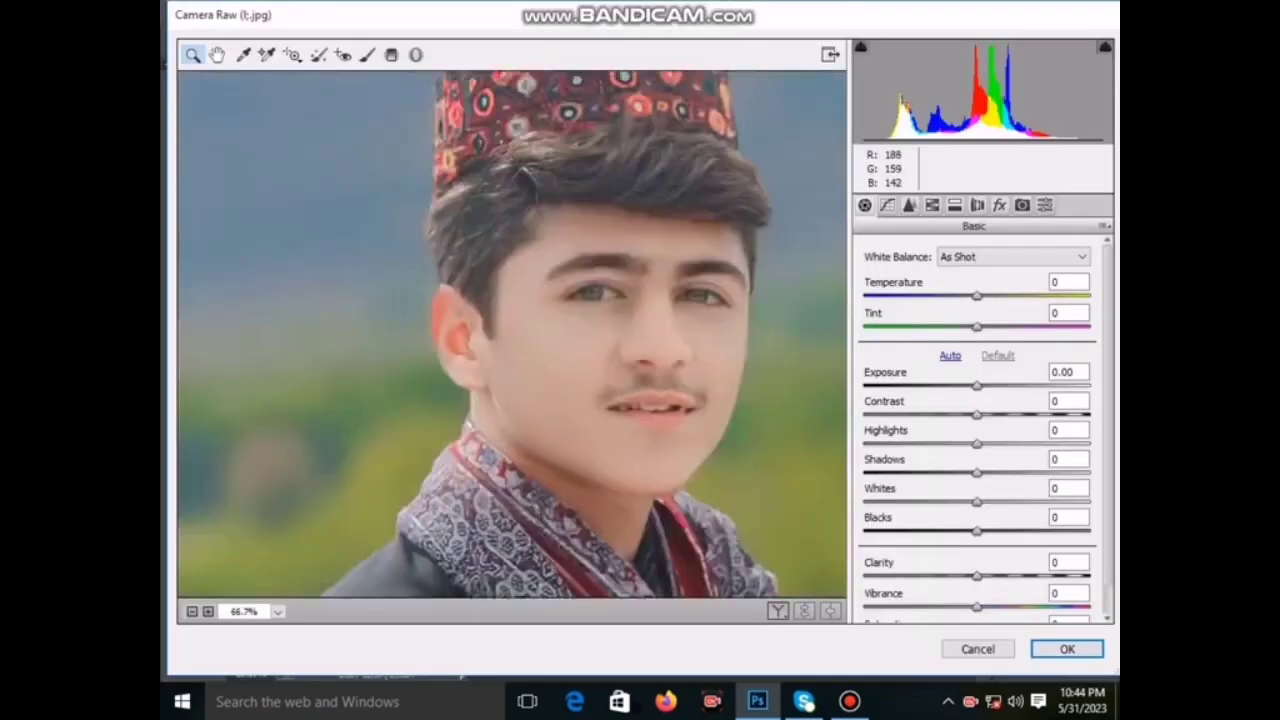
{"action": "key", "text": "ctrl+plus"}
{"action": "key", "text": "k"}
{"action": "left_click_drag", "start_coordinate": [423, 157], "coordinate": [590, 300]}
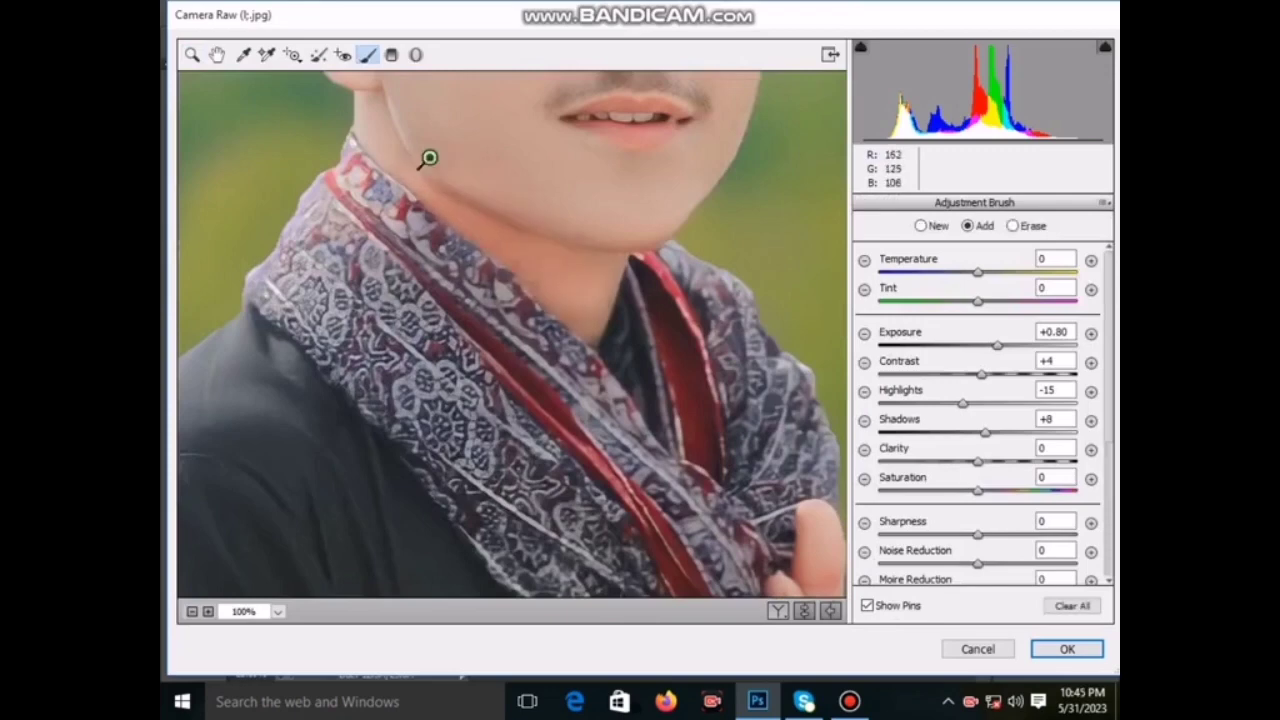
{"action": "key", "text": "Return"}
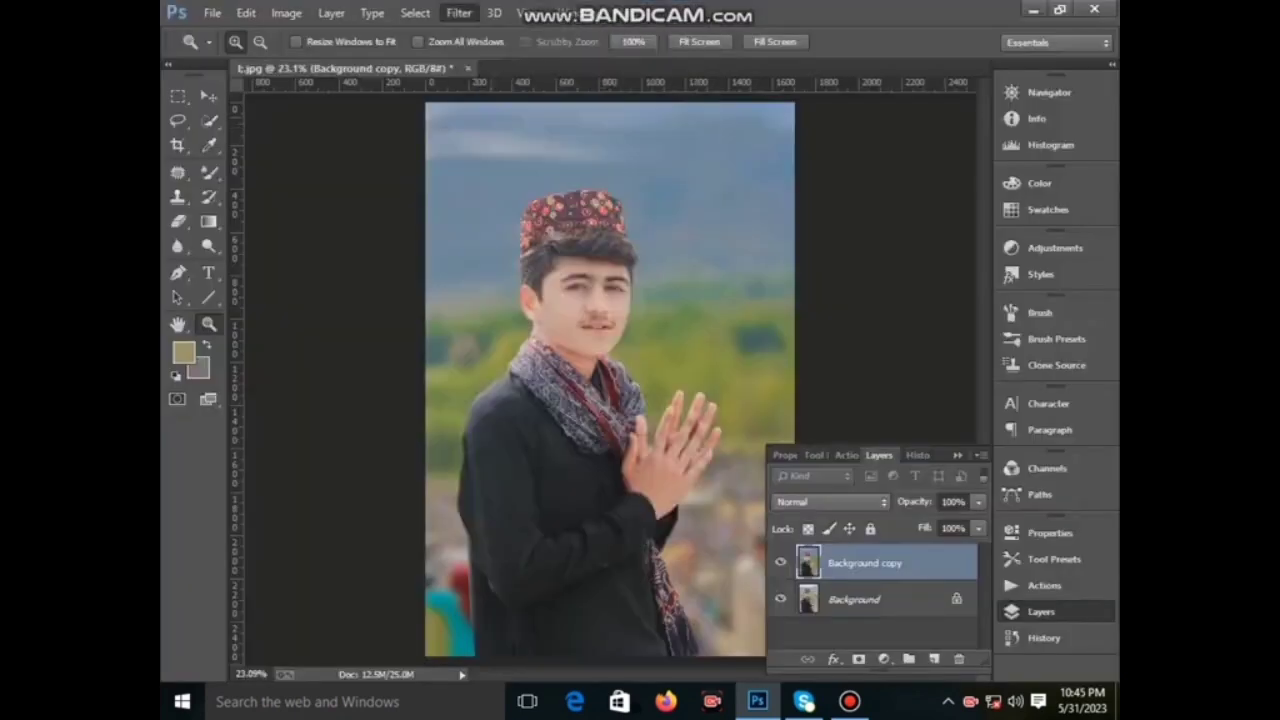
Step: Reopen Camera Raw and preview presets one by one on the portrait
{"action": "key", "text": "ctrl+shift+a"}
{"action": "key", "text": "Down"}
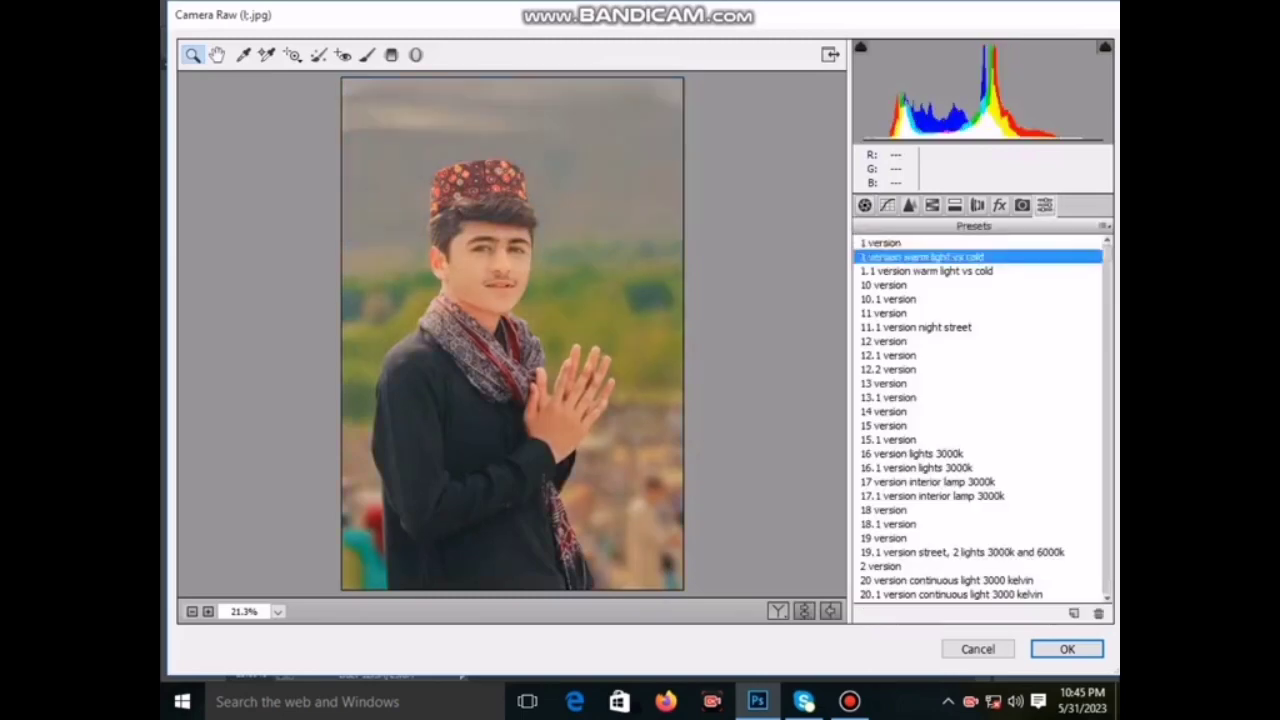
{"action": "key", "text": "Down"}
{"action": "scroll", "coordinate": [980, 420], "scroll_direction": "down", "scroll_amount": 10}
{"action": "scroll", "coordinate": [980, 420], "scroll_direction": "down", "scroll_amount": 3}
{"action": "left_click", "coordinate": [977, 285]}
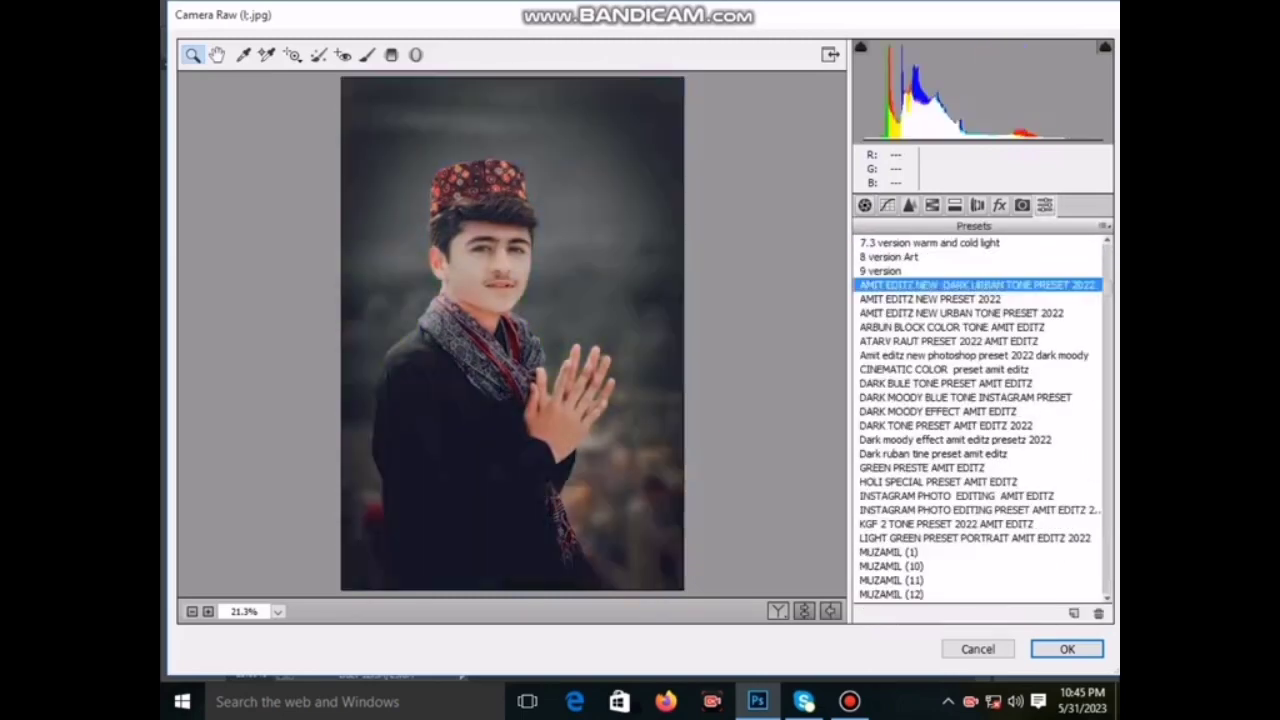
{"action": "key", "text": "Down"}
{"action": "key", "text": "Down"}
{"action": "key", "text": "Down"}
{"action": "scroll", "coordinate": [980, 420], "scroll_direction": "down", "scroll_amount": 1}
{"action": "key", "text": "Down"}
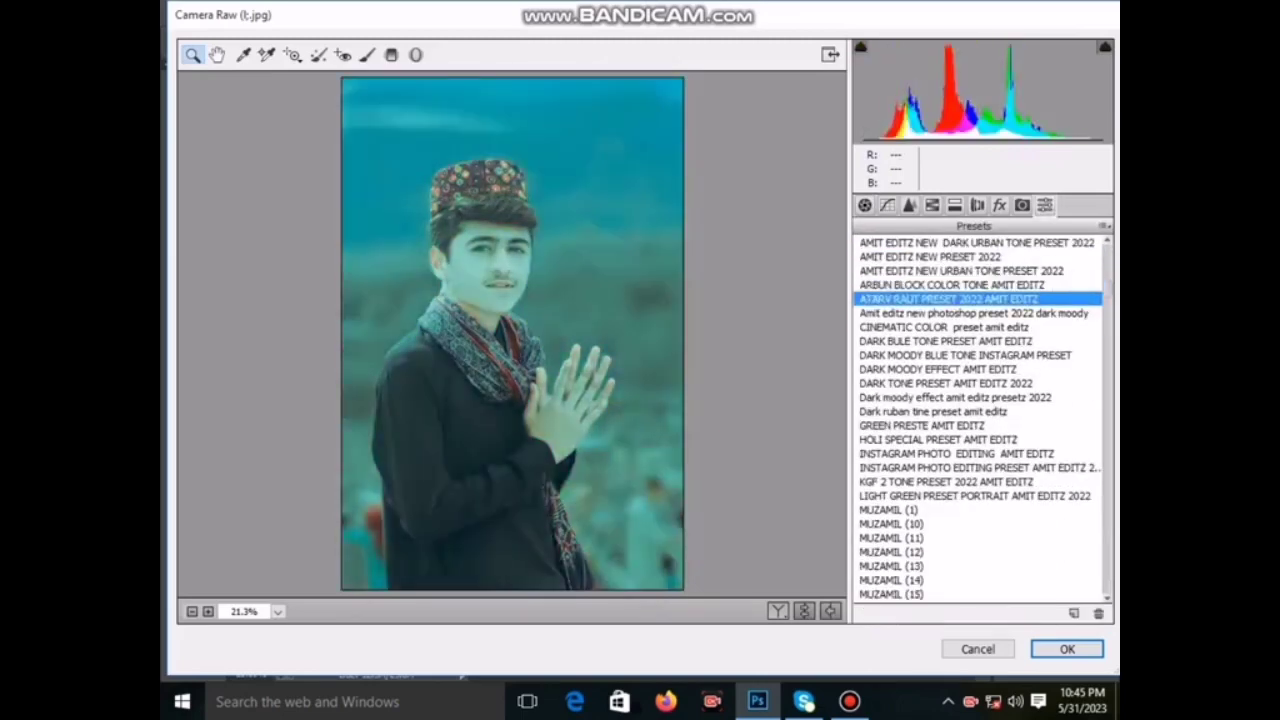
{"action": "key", "text": "Down"}
{"action": "key", "text": "Down"}
{"action": "key", "text": "Down"}
{"action": "scroll", "coordinate": [980, 420], "scroll_direction": "down", "scroll_amount": 2}
{"action": "key", "text": "Down"}
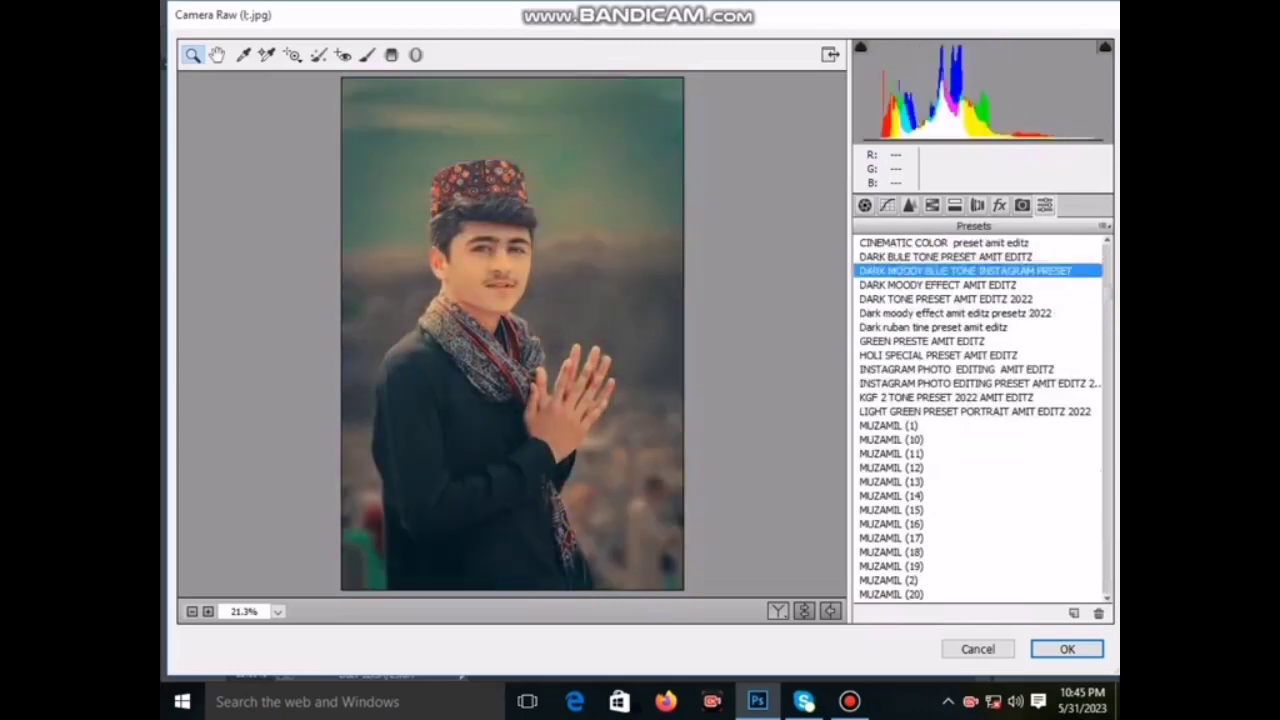
{"action": "key", "text": "Down"}
{"action": "key", "text": "Down"}
{"action": "key", "text": "Down"}
{"action": "key", "text": "Down"}
{"action": "key", "text": "Down"}
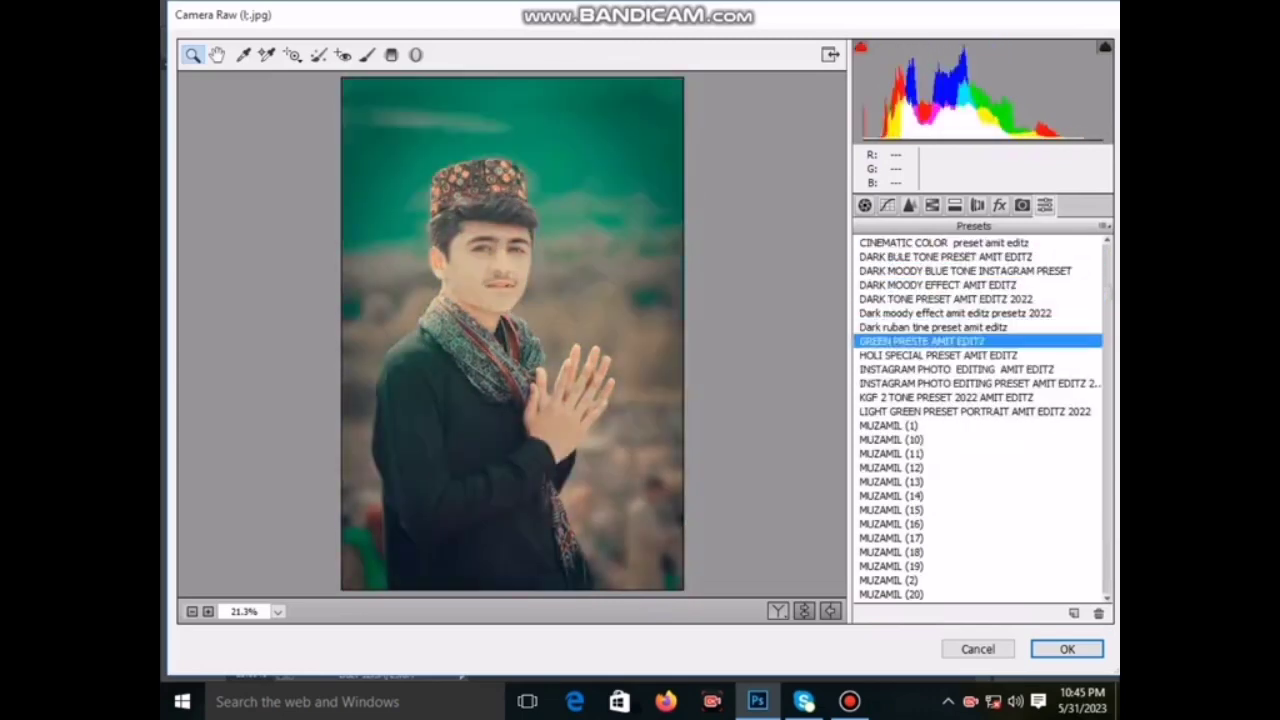
Step: Settle on the MUZAMIL (25) preset, giving a yellow field under a blue sky
{"action": "key", "text": "Down"}
{"action": "key", "text": "Down"}
{"action": "key", "text": "Down"}
{"action": "scroll", "coordinate": [980, 420], "scroll_direction": "down", "scroll_amount": 1}
{"action": "key", "text": "Down"}
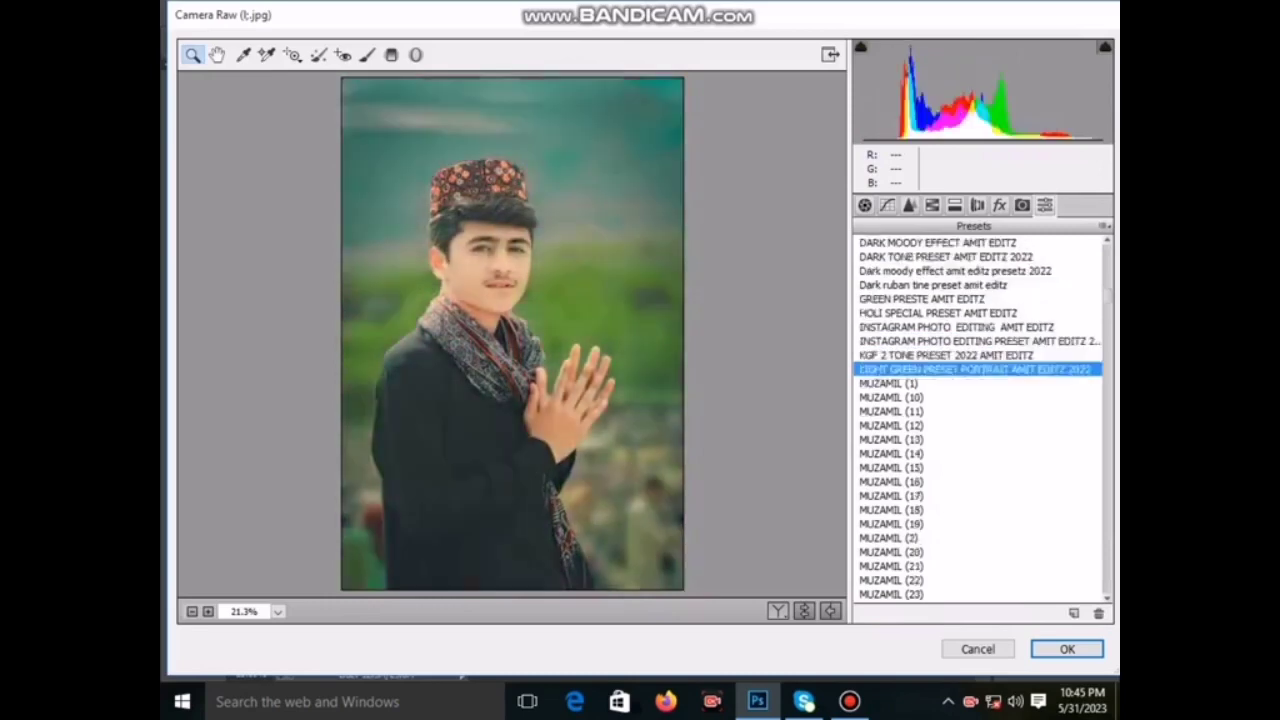
{"action": "scroll", "coordinate": [980, 420], "scroll_direction": "down", "scroll_amount": 1}
{"action": "key", "text": "Down"}
{"action": "key", "text": "Down"}
{"action": "key", "text": "Down"}
{"action": "key", "text": "Down"}
{"action": "key", "text": "Down"}
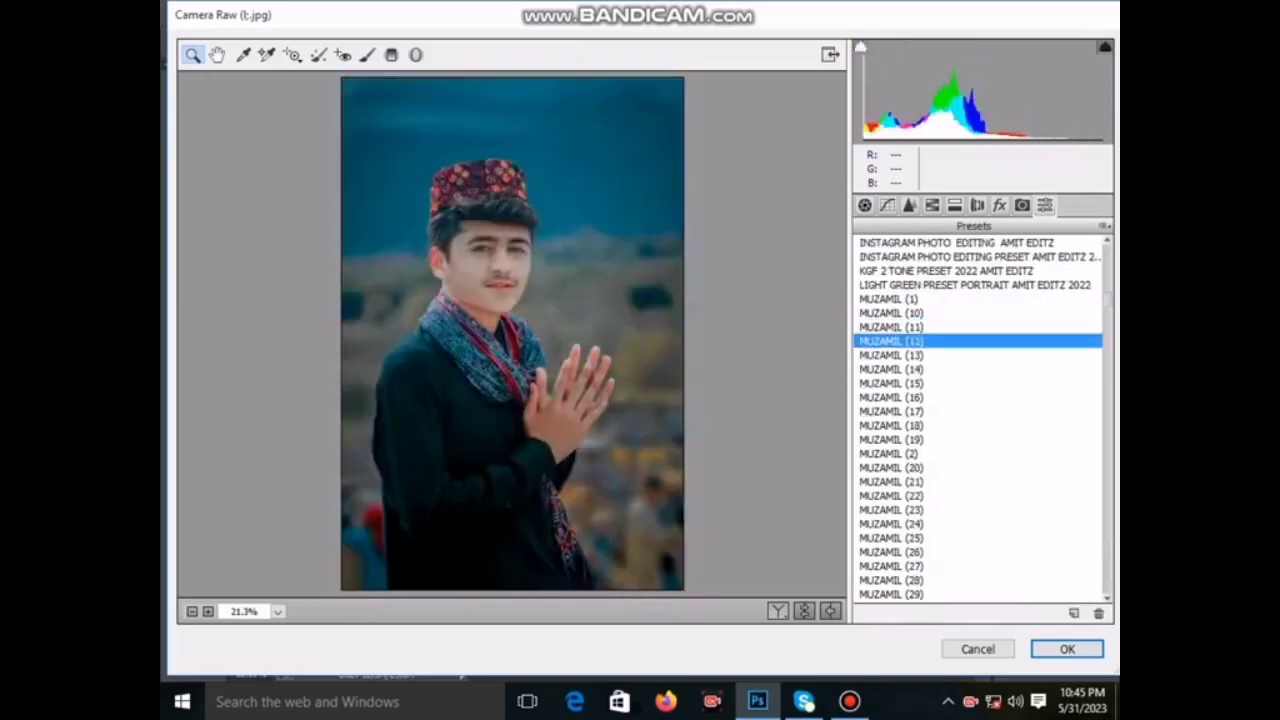
{"action": "key", "text": "Down"}
{"action": "key", "text": "Down"}
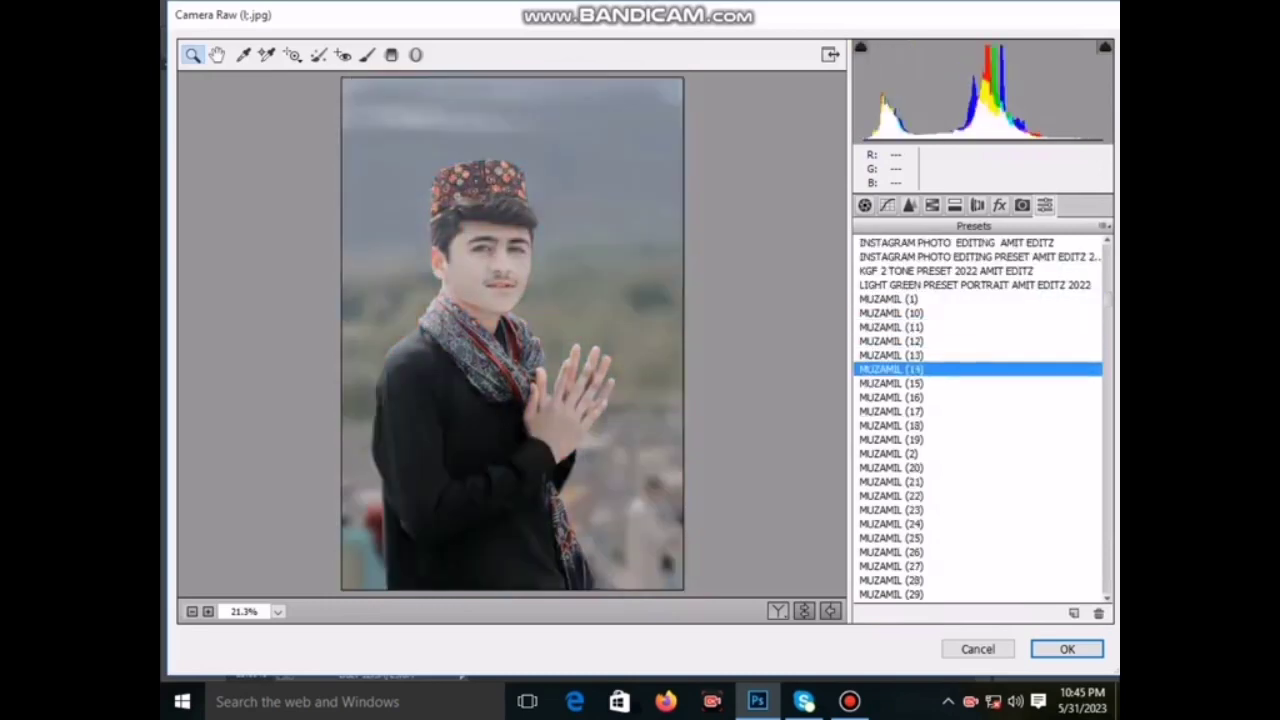
{"action": "scroll", "coordinate": [980, 420], "scroll_direction": "down", "scroll_amount": 2}
{"action": "key", "text": "Down"}
{"action": "key", "text": "Down"}
{"action": "key", "text": "Down"}
{"action": "scroll", "coordinate": [980, 420], "scroll_direction": "down", "scroll_amount": 2}
{"action": "key", "text": "Down"}
{"action": "key", "text": "Down"}
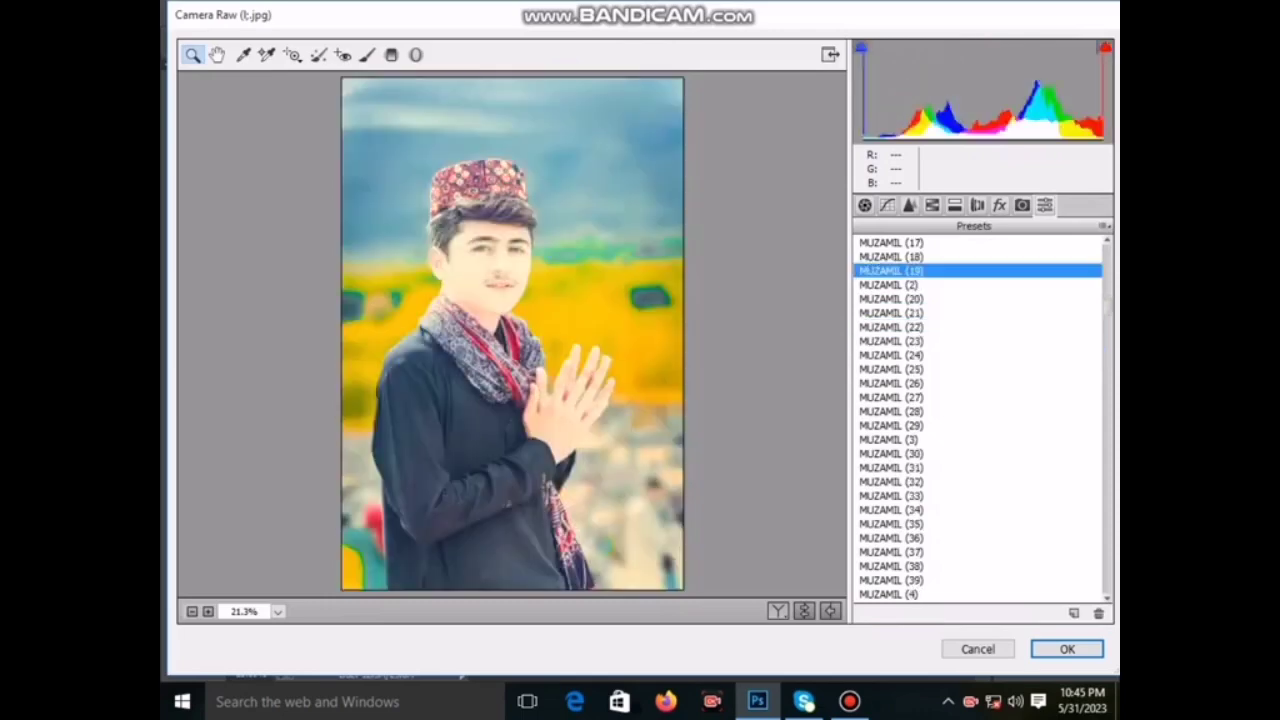
{"action": "key", "text": "Down"}
{"action": "key", "text": "Down"}
{"action": "key", "text": "Down"}
{"action": "key", "text": "Down"}
{"action": "key", "text": "Down"}
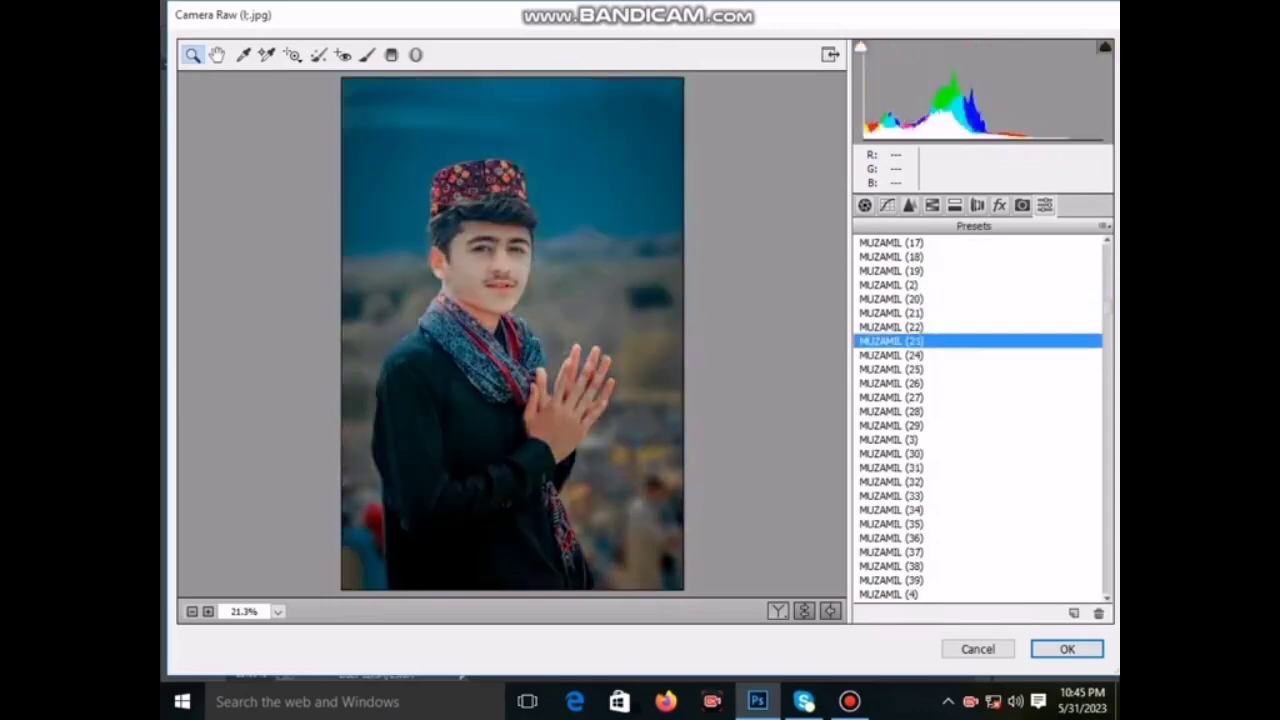
{"action": "key", "text": "Down"}
{"action": "key", "text": "Down"}
{"action": "key", "text": "Down"}
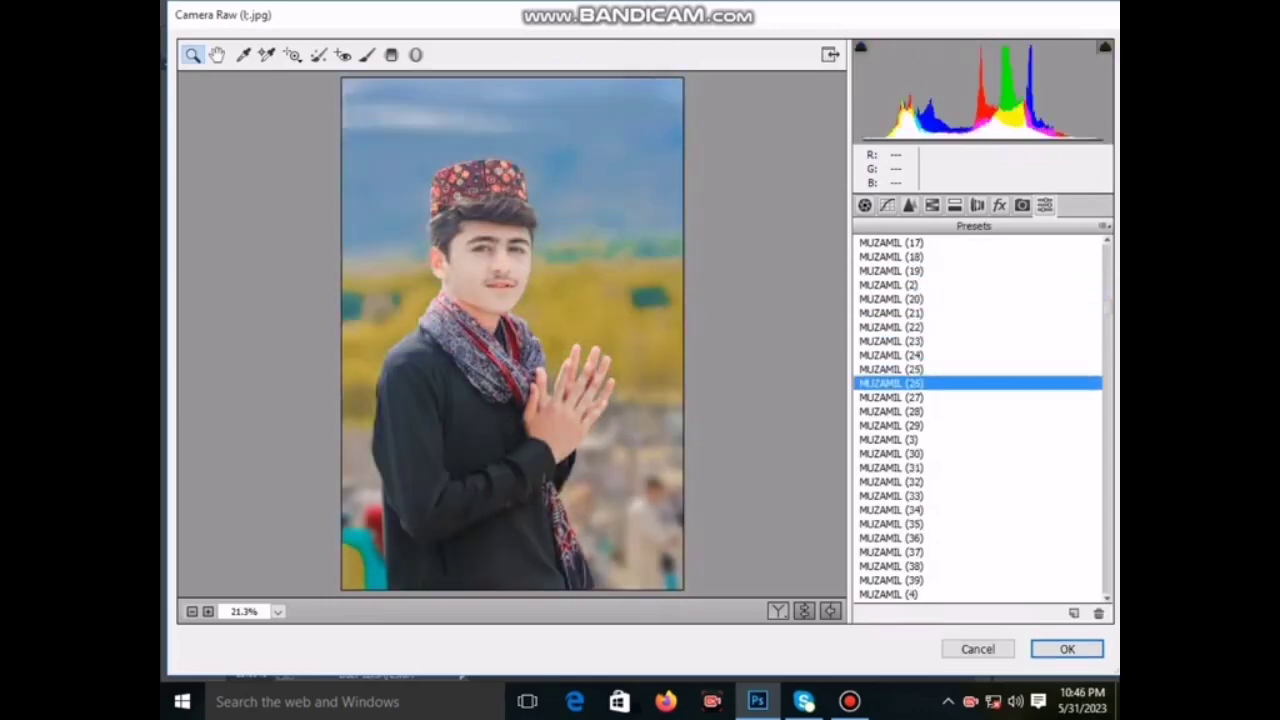
{"action": "key", "text": "Up"}
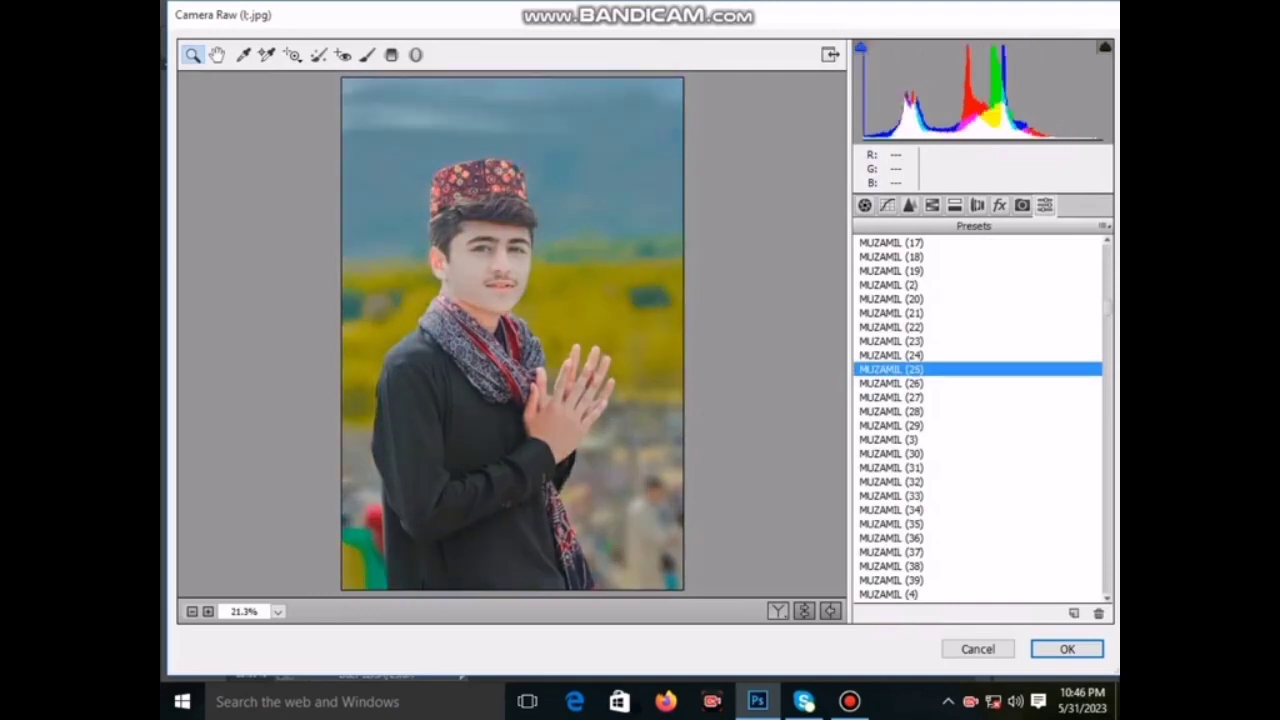
{"action": "key", "text": "ctrl+alt+3"}
{"action": "key", "text": "ctrl+alt+2"}
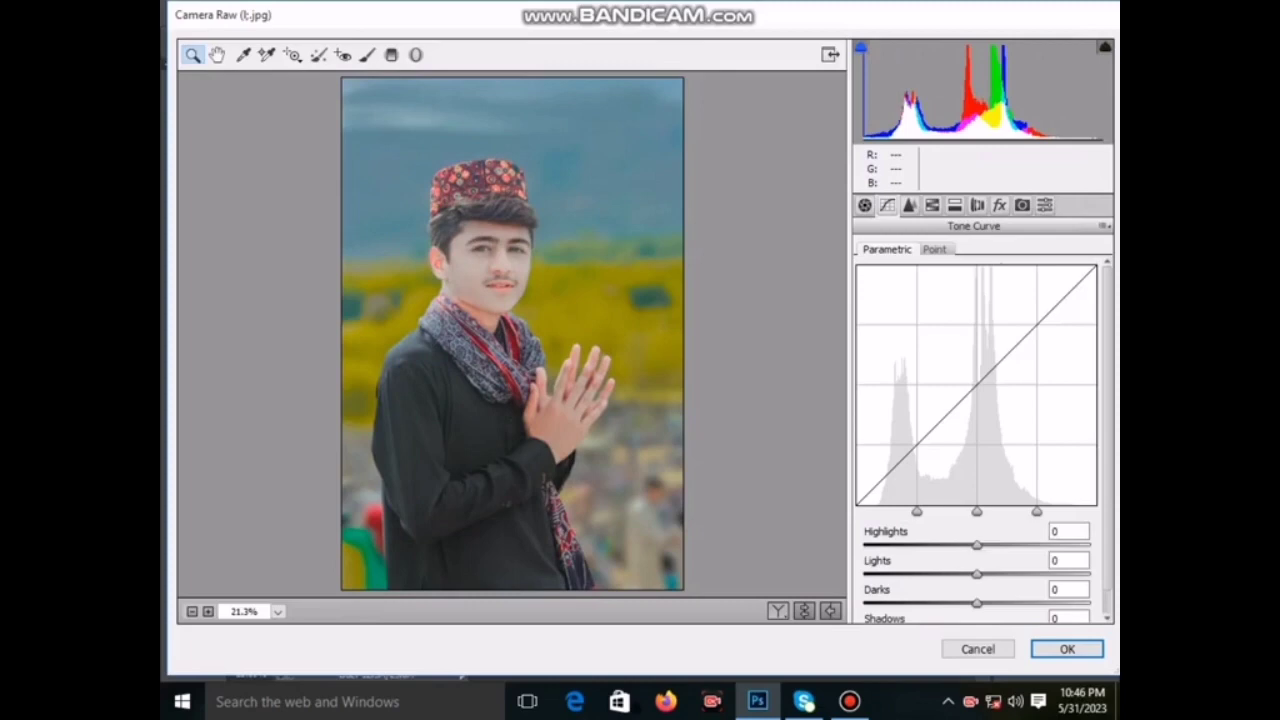
Step: Adjust the parametric curve's Highlights and Lights, settling Lights at +6
{"action": "key", "text": "Up"}
{"action": "key", "text": "Up"}
{"action": "key", "text": "Up"}
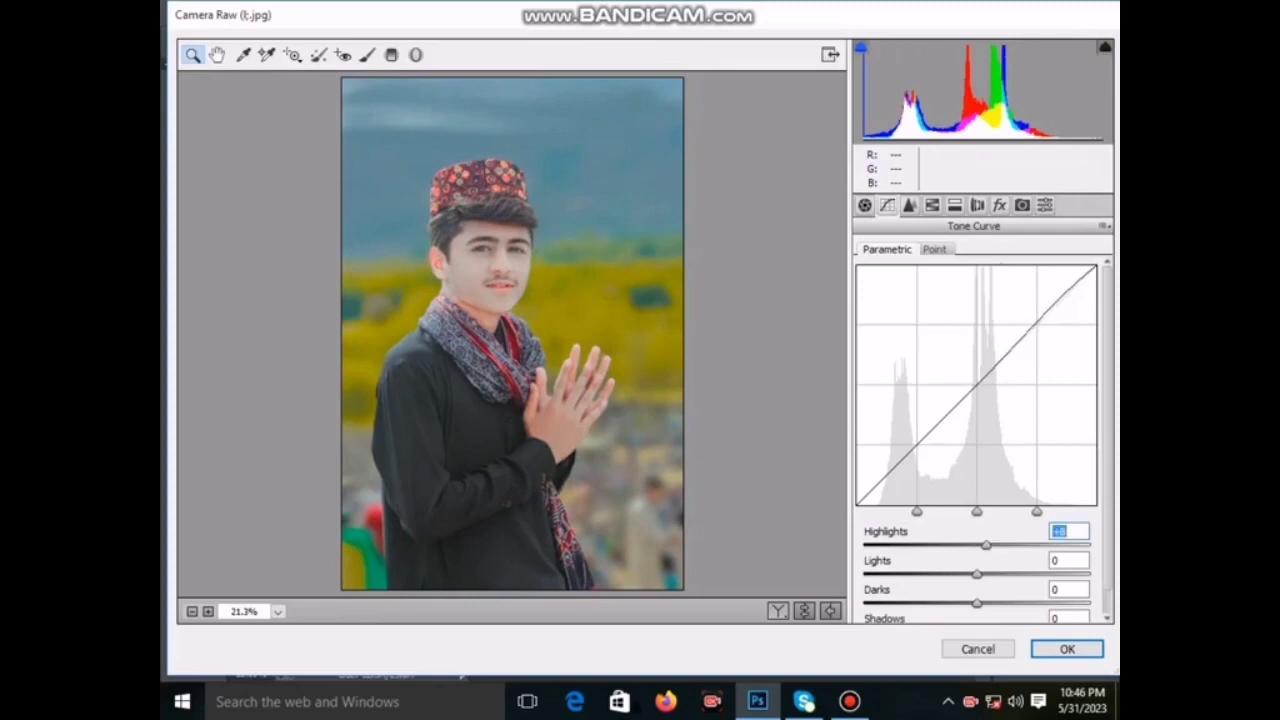
{"action": "key", "text": "Tab"}
{"action": "key", "text": "shift+Down"}
{"action": "key", "text": "shift+Down"}
{"action": "key", "text": "shift+Down"}
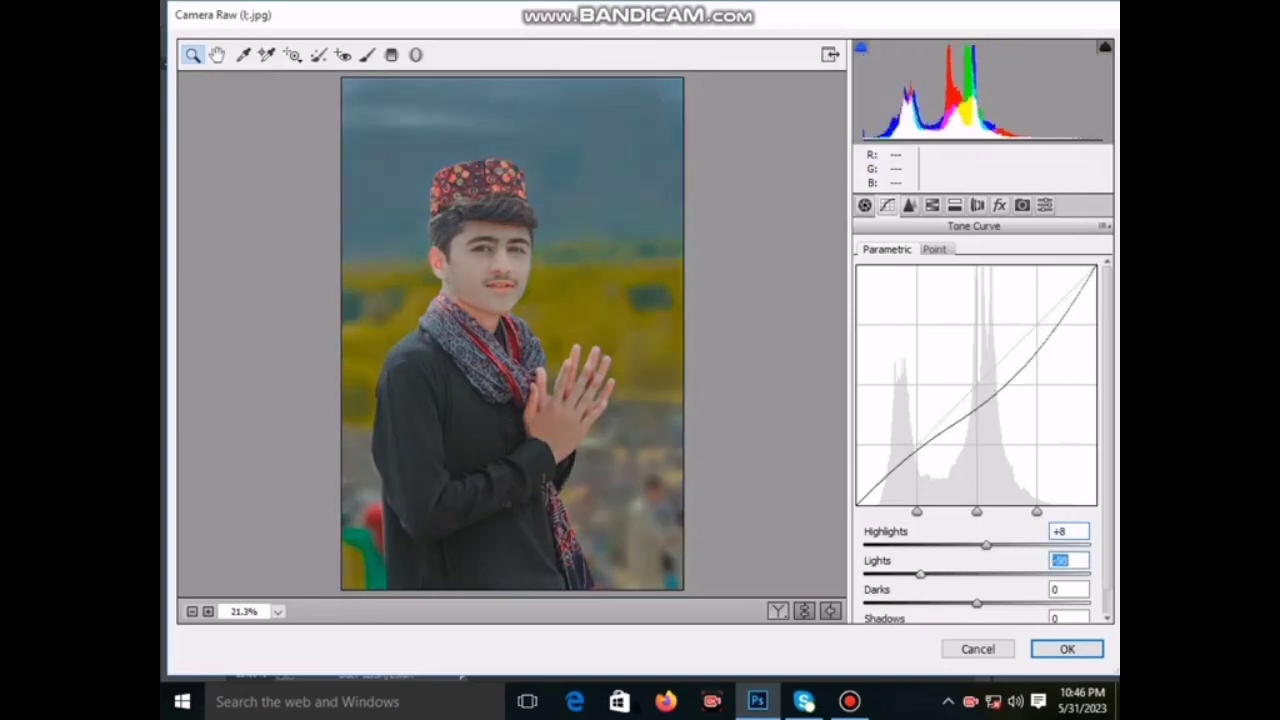
{"action": "key", "text": "shift+Down"}
{"action": "key", "text": "shift+Down"}
{"action": "key", "text": "shift+Up"}
{"action": "key", "text": "shift+Up"}
{"action": "key", "text": "shift+Up"}
{"action": "key", "text": "shift+Up"}
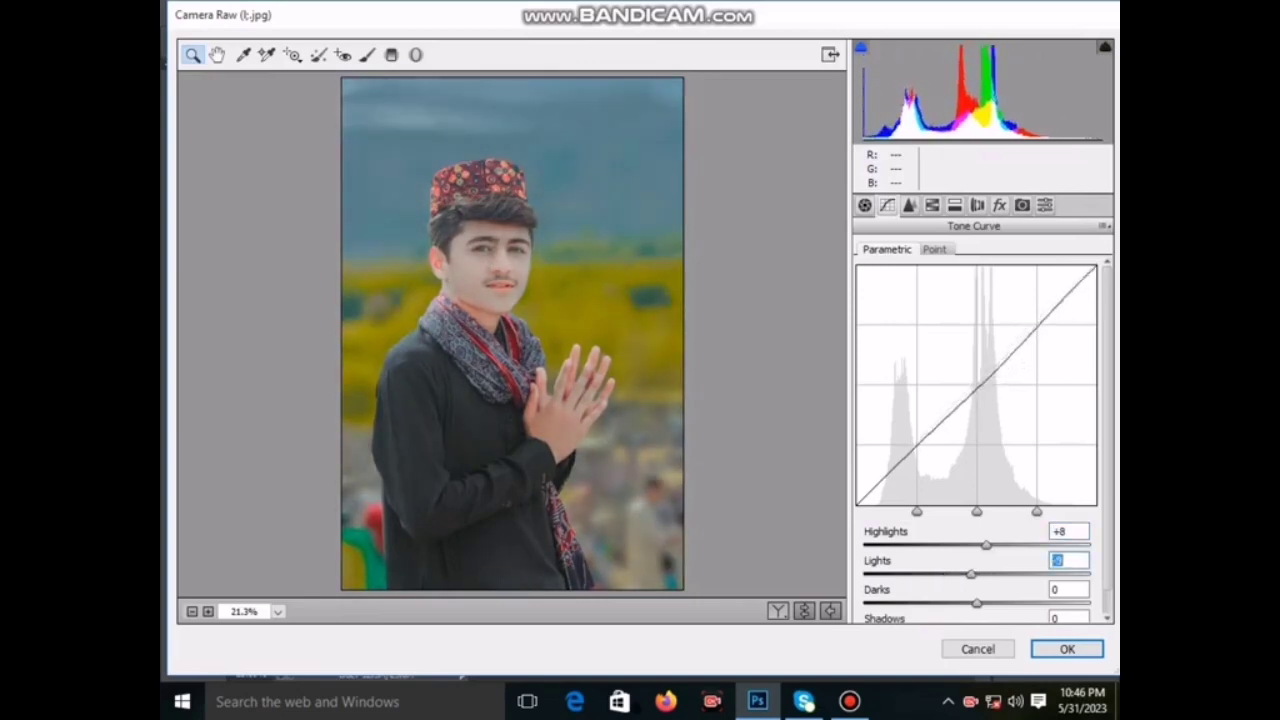
{"action": "key", "text": "shift+Up"}
{"action": "key", "text": "shift+Up"}
{"action": "key", "text": "shift+Tab"}
{"action": "key", "text": "shift+Down"}
{"action": "key", "text": "shift+Down"}
{"action": "key", "text": "shift+Down"}
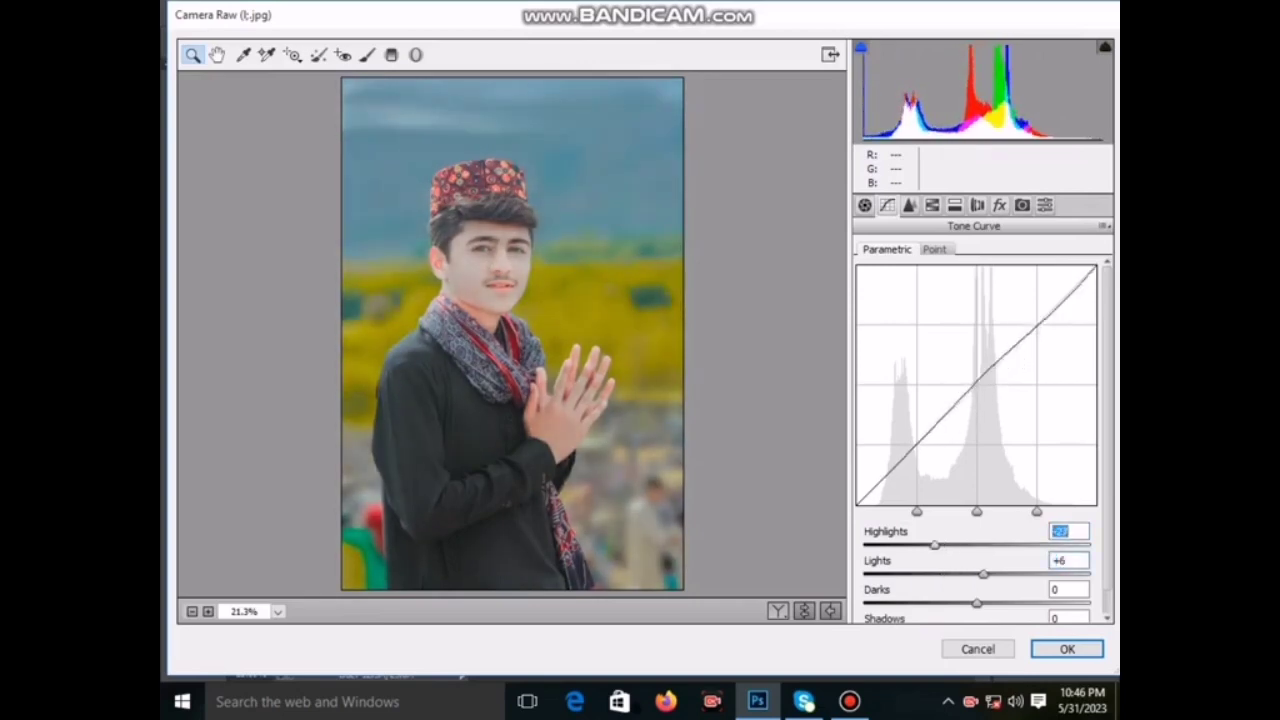
{"action": "key", "text": "shift+Down"}
{"action": "key", "text": "shift+Down"}
{"action": "key", "text": "shift+Down"}
Step: Set curve Highlights to -8 and Darks to +31, then apply the Camera Raw grade
{"action": "scroll", "coordinate": [980, 440], "scroll_direction": "down", "scroll_amount": 1}
{"action": "left_click", "coordinate": [967, 520]}
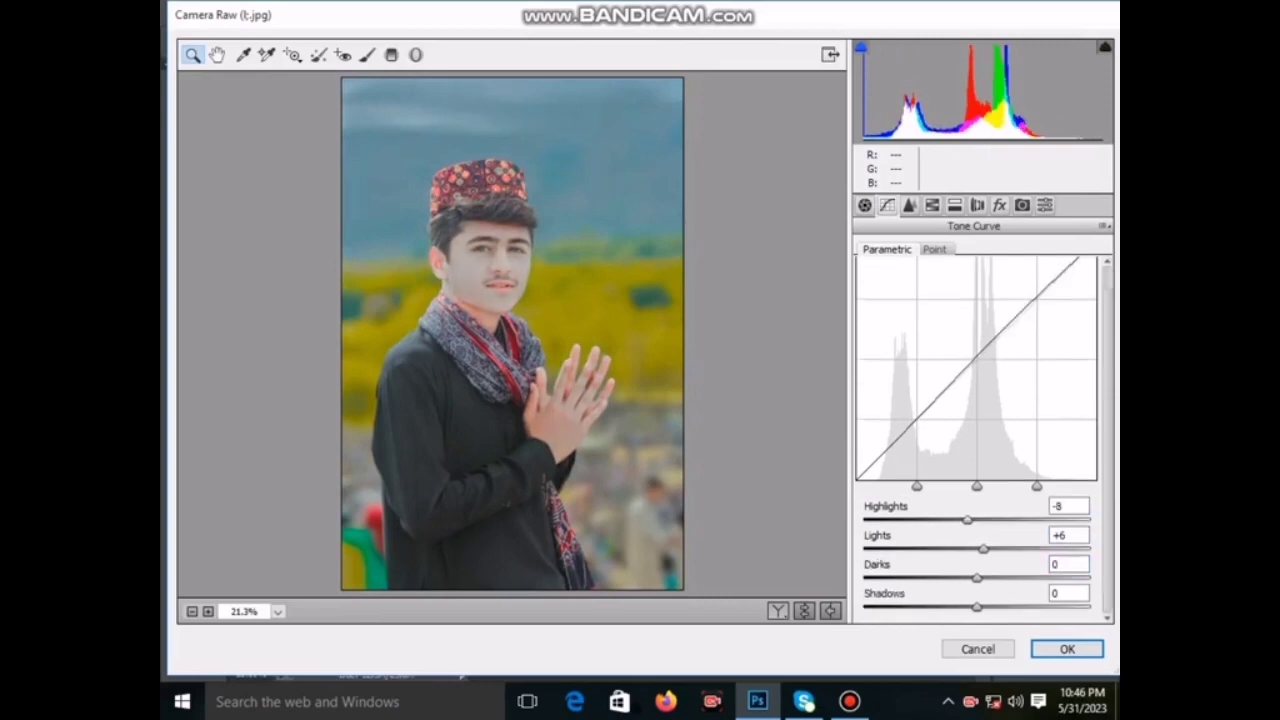
{"action": "left_click", "coordinate": [980, 578]}
{"action": "key", "text": "shift+Up"}
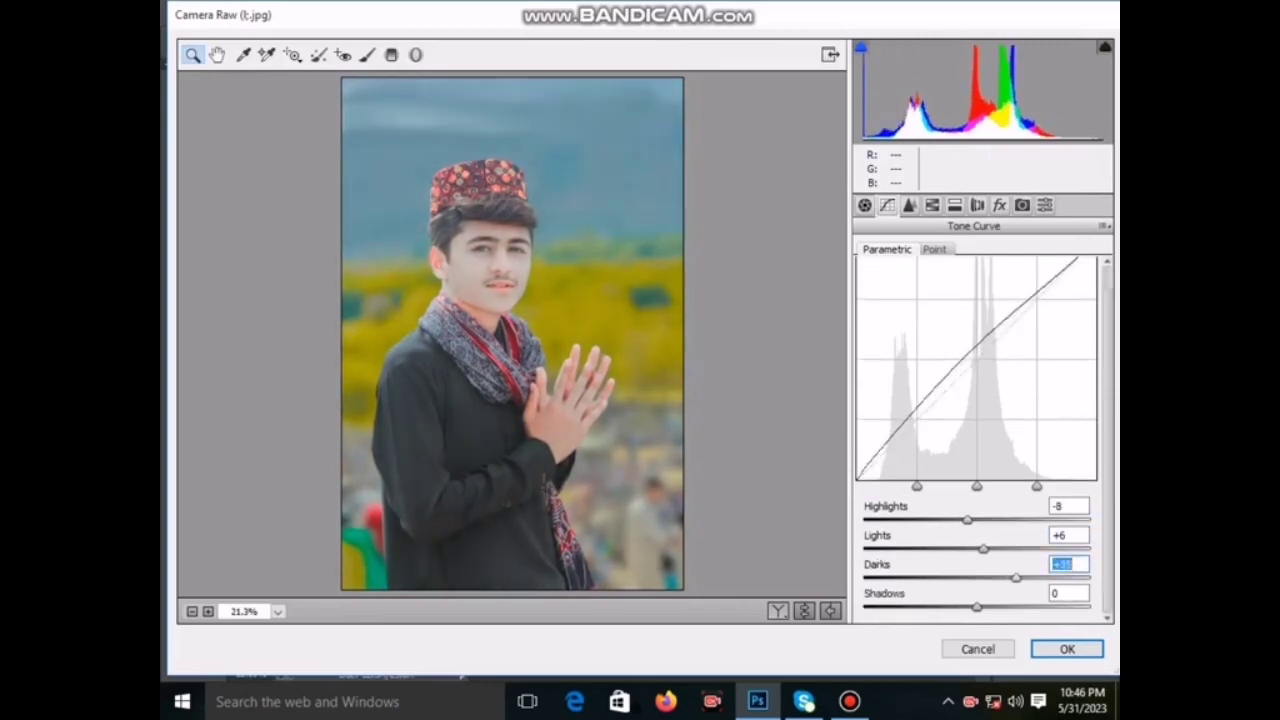
{"action": "key", "text": "shift+Up"}
{"action": "key", "text": "shift+Up"}
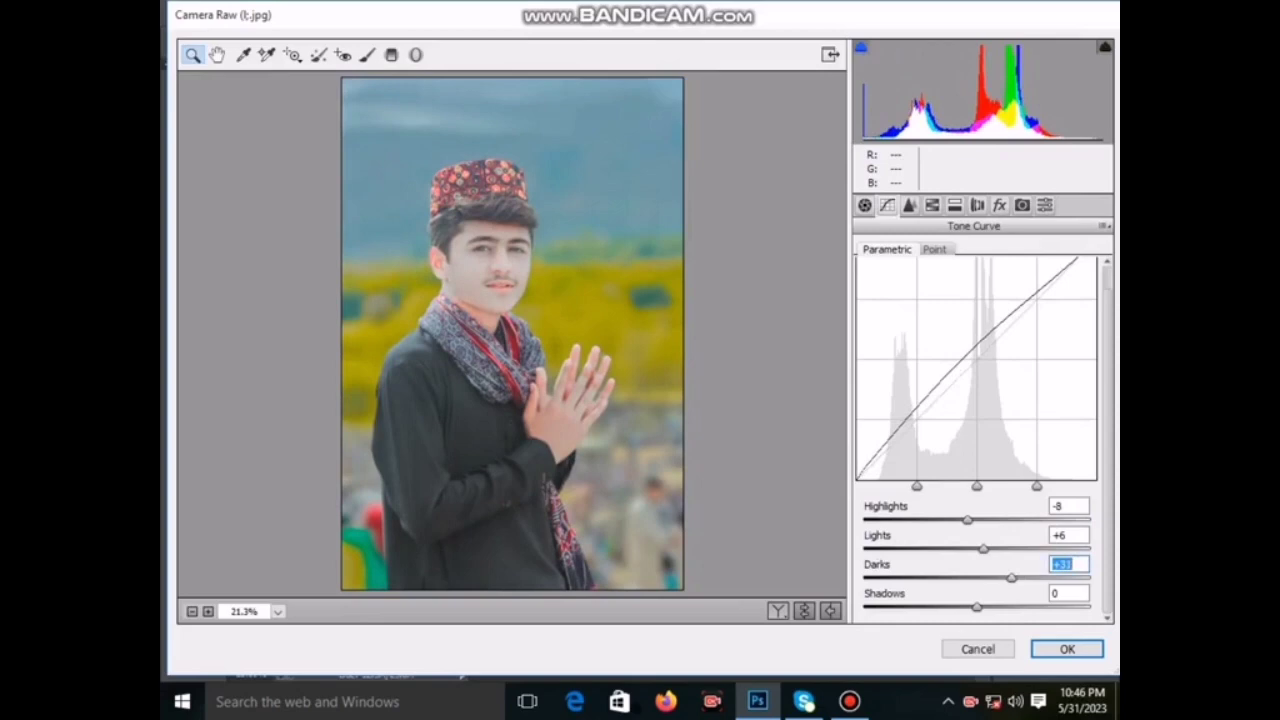
{"action": "key", "text": "ctrl+alt+1"}
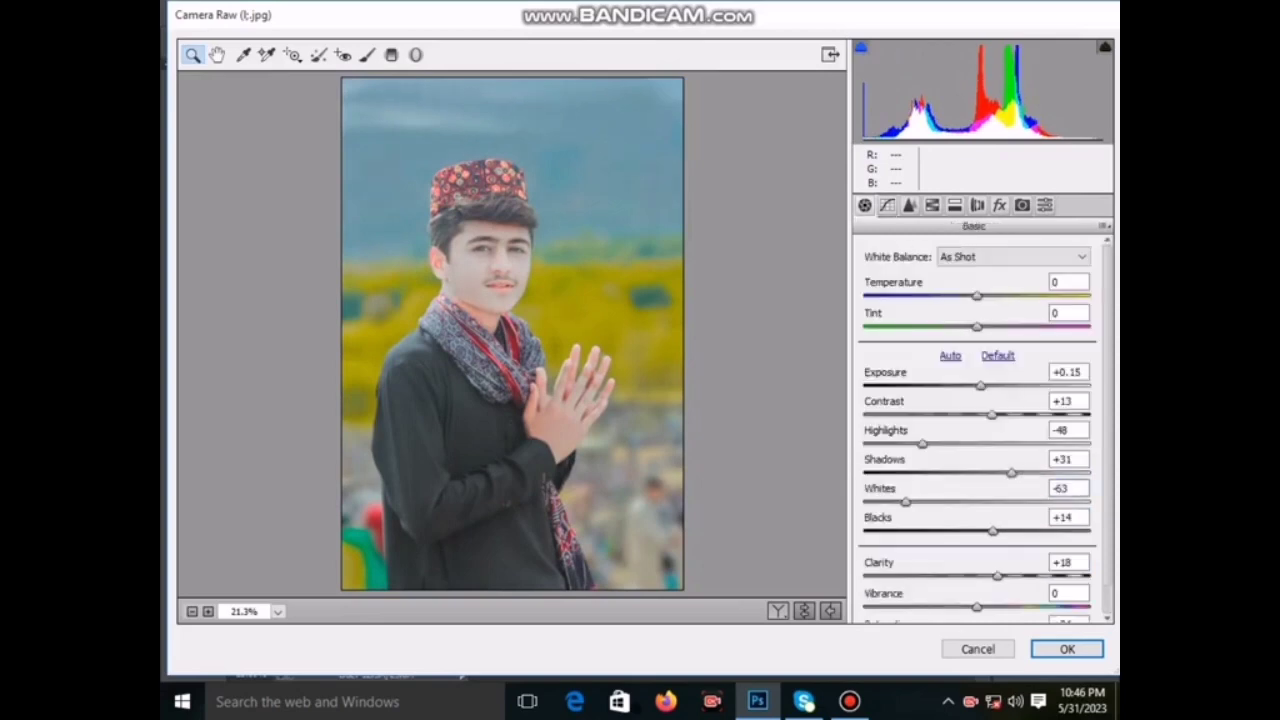
{"action": "key", "text": "Return"}
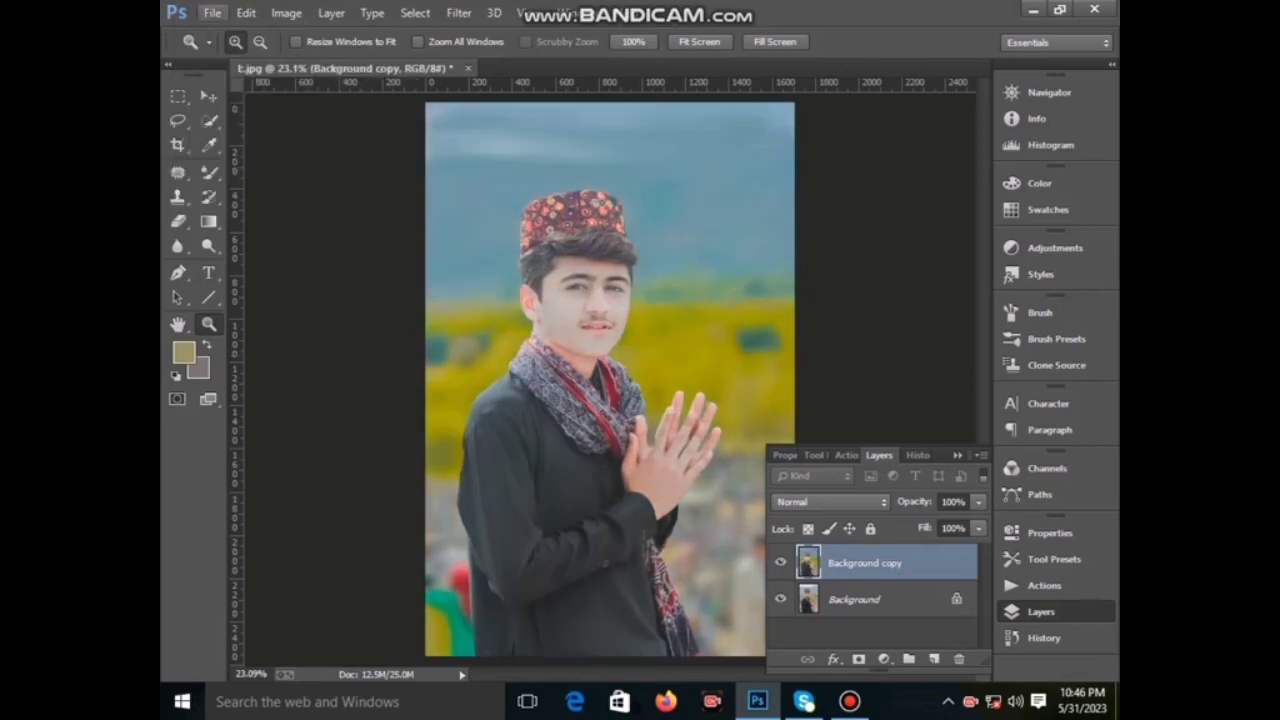
{"action": "left_click", "coordinate": [212, 13]}
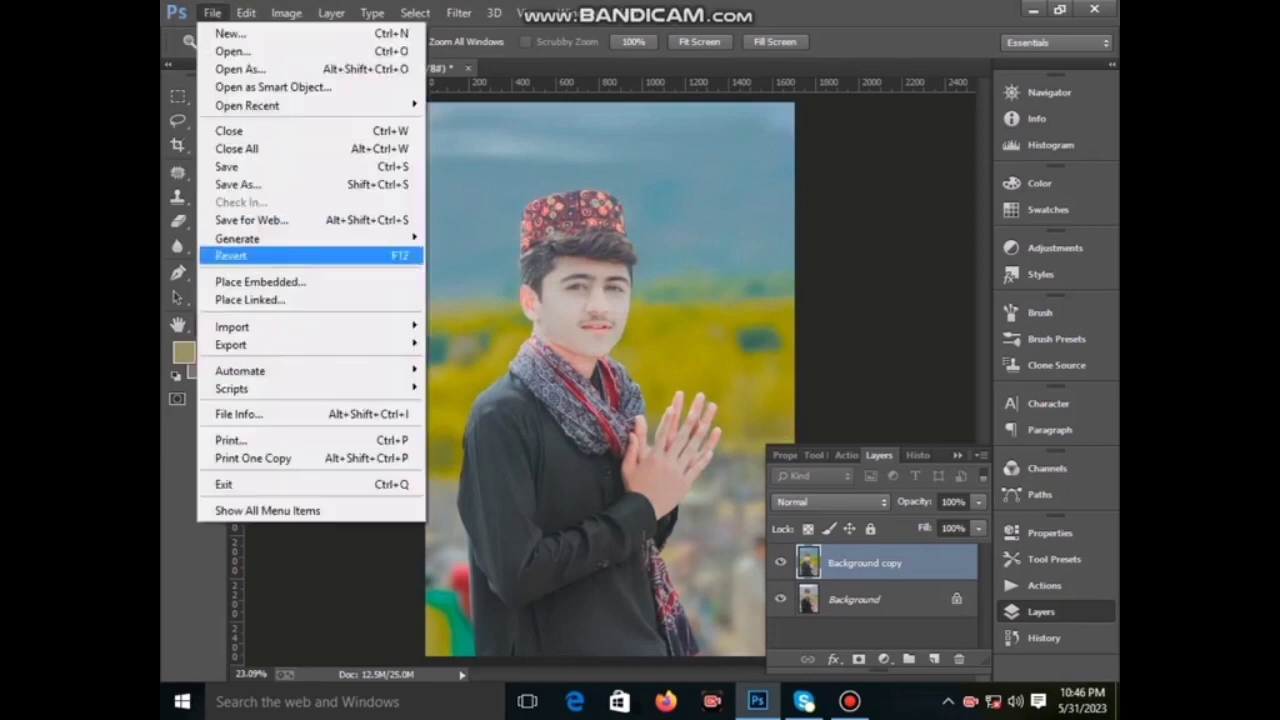
{"action": "left_click", "coordinate": [260, 281]}
{"action": "left_click", "coordinate": [510, 300]}
{"action": "scroll", "coordinate": [510, 300], "scroll_direction": "down", "scroll_amount": 10}
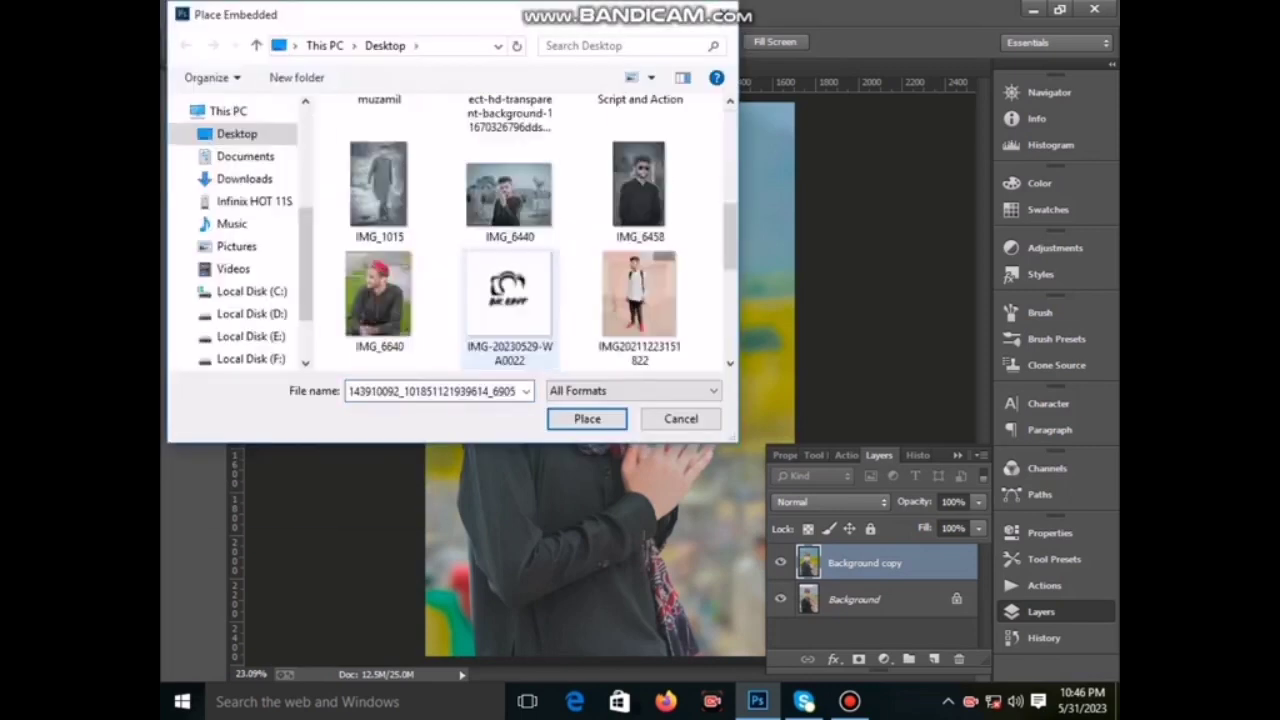
{"action": "scroll", "coordinate": [450, 250], "scroll_direction": "down", "scroll_amount": 3}
{"action": "left_click", "coordinate": [380, 300]}
{"action": "key", "text": "Return"}
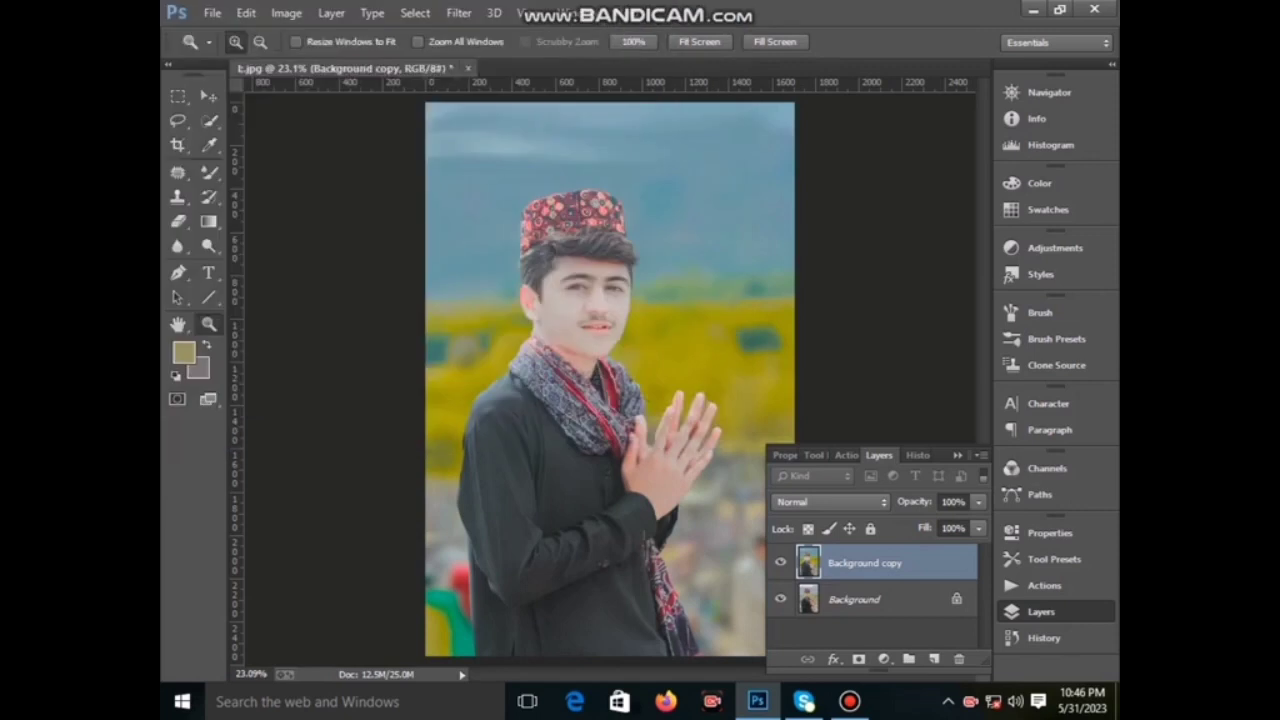
{"action": "right_click", "coordinate": [570, 362]}
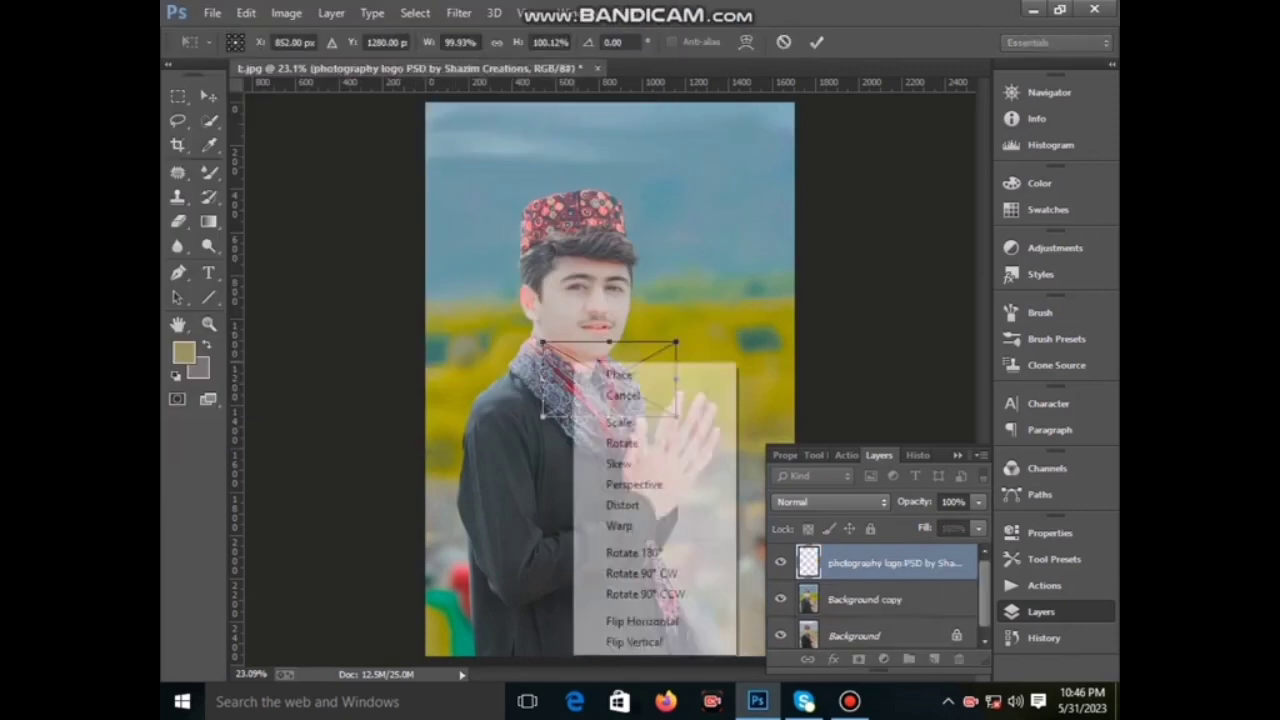
{"action": "left_click", "coordinate": [600, 394]}
Step: Start Place Embedded and browse the Desktop for the photography logo PSD
{"action": "left_click", "coordinate": [212, 13]}
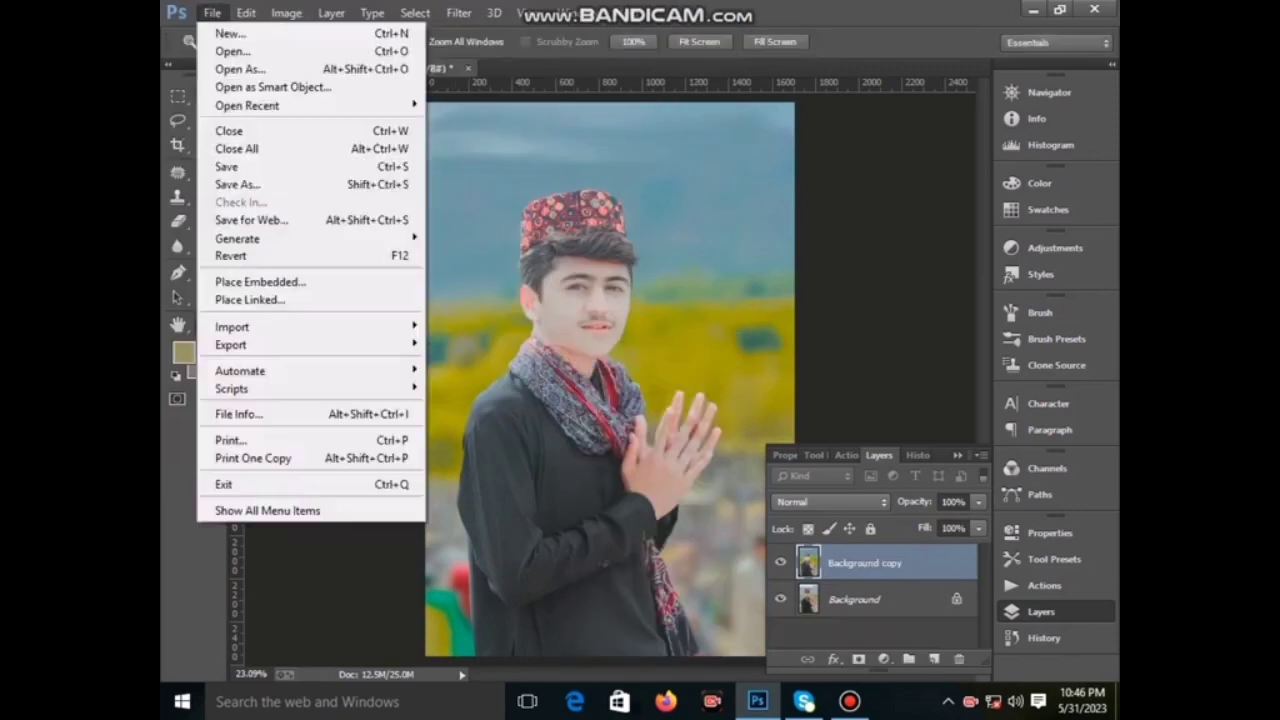
{"action": "left_click", "coordinate": [260, 282]}
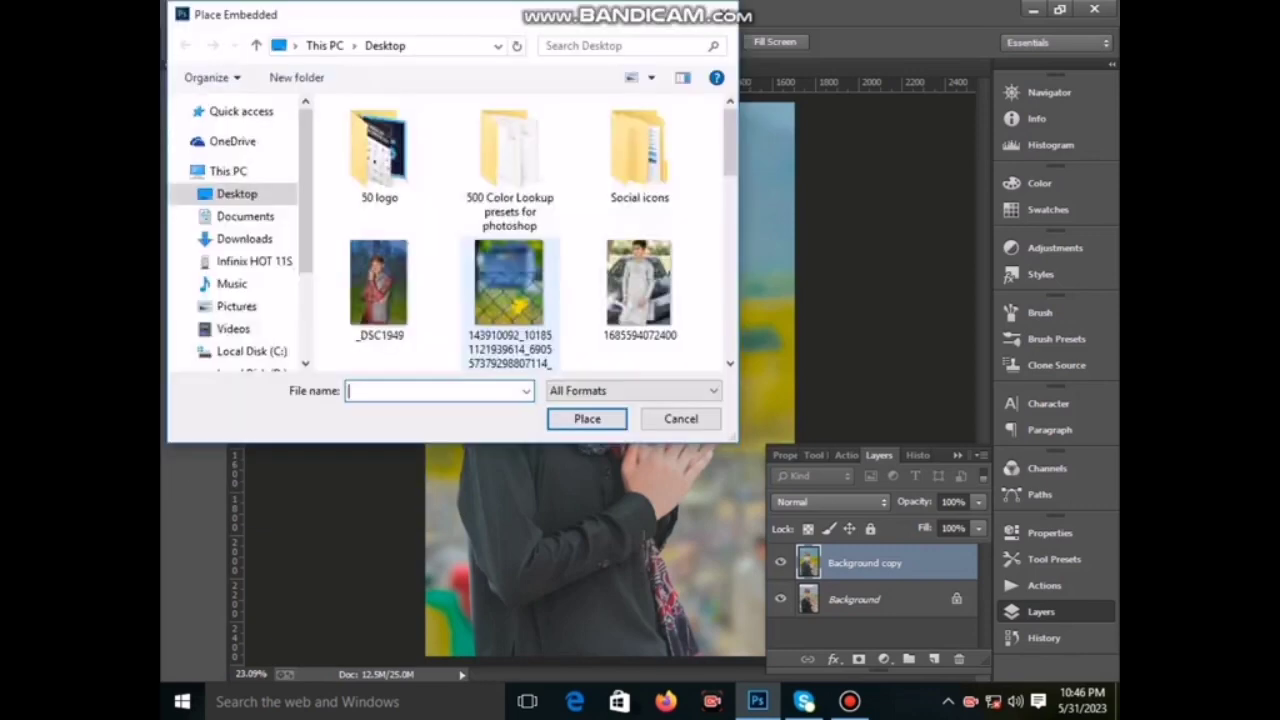
{"action": "scroll", "coordinate": [510, 230], "scroll_direction": "down", "scroll_amount": 3}
{"action": "scroll", "coordinate": [510, 230], "scroll_direction": "down", "scroll_amount": 3}
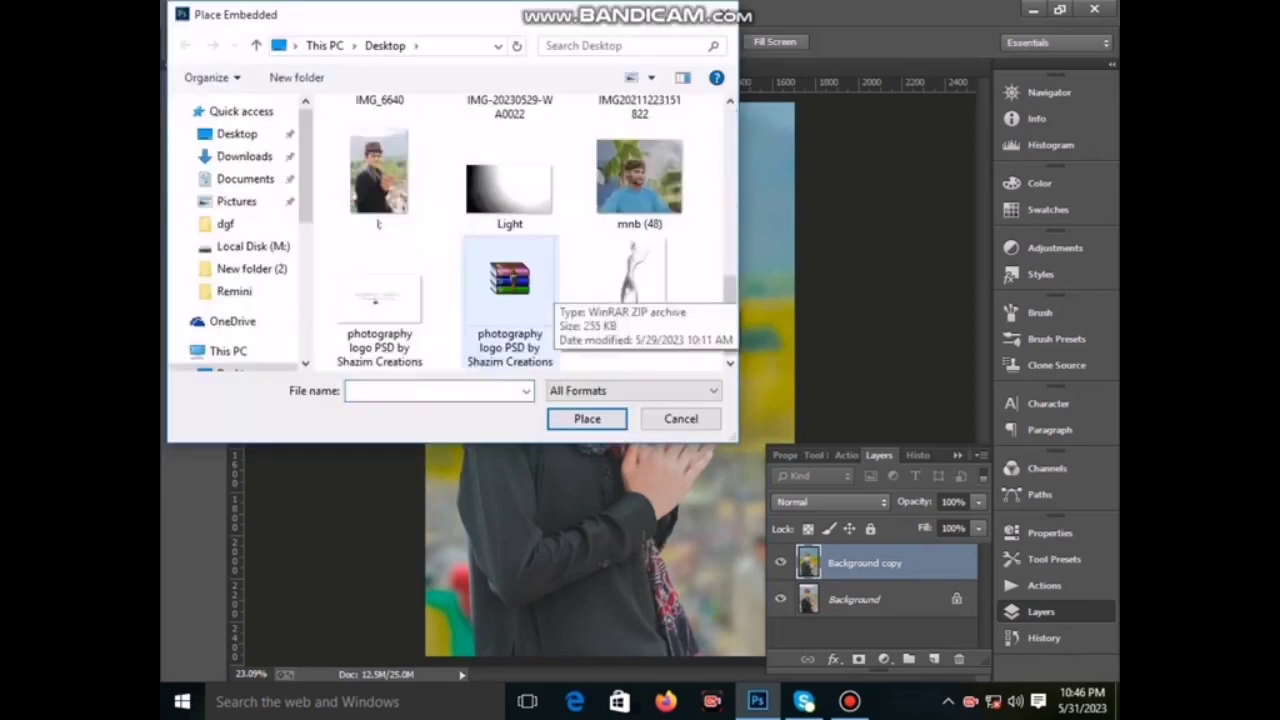